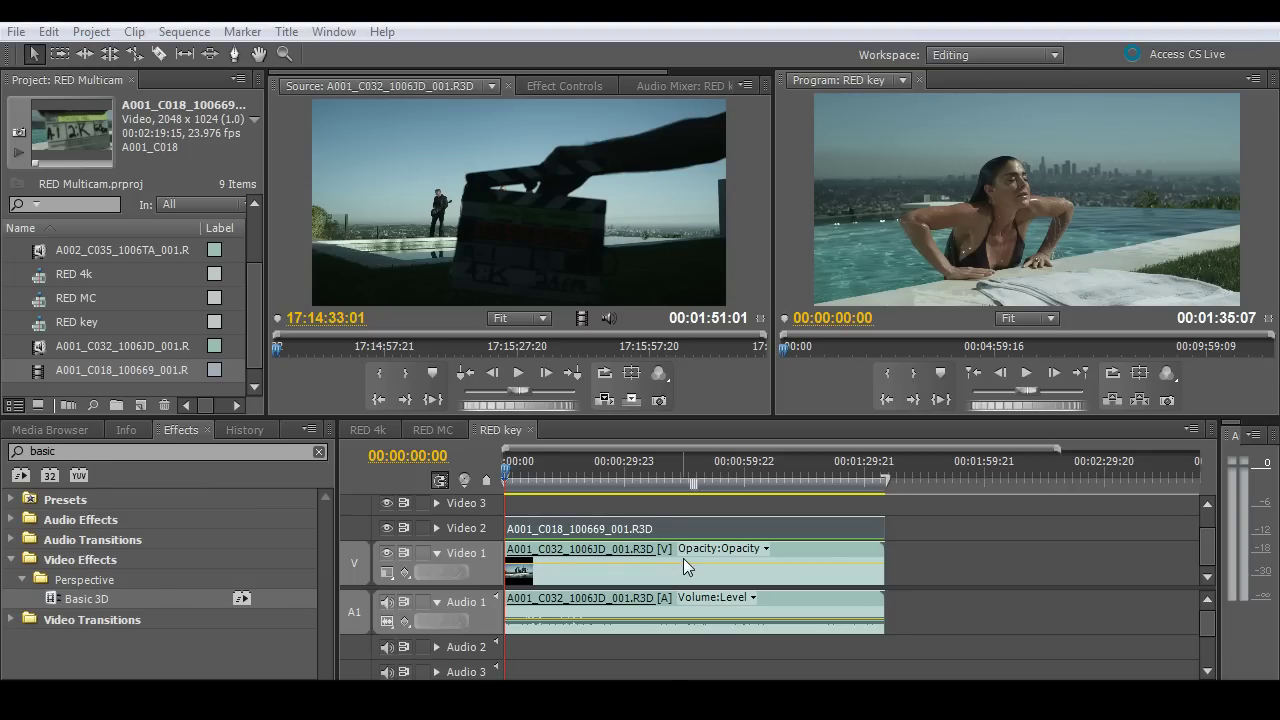
Enable the Ultra Key effect in Effect Controls, then play and scrub the sequence to check the key.
{"action": "left_click", "coordinate": [565, 86]}
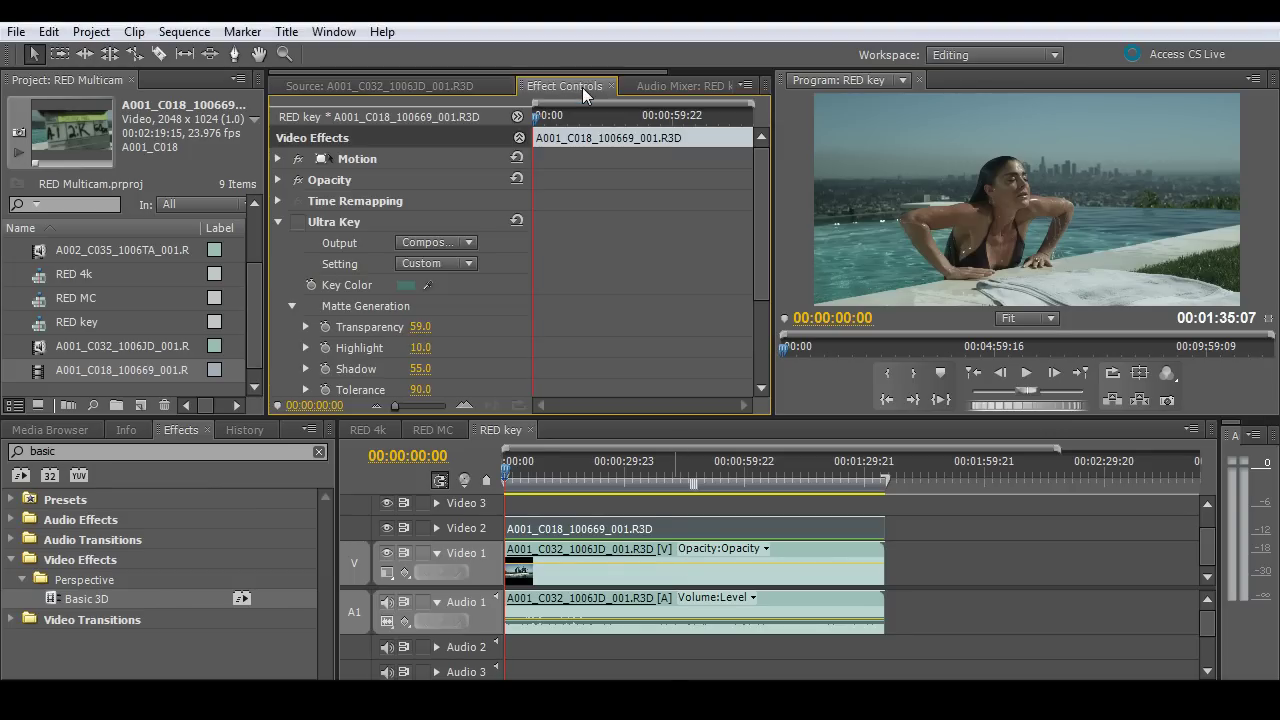
{"action": "left_click", "coordinate": [298, 222]}
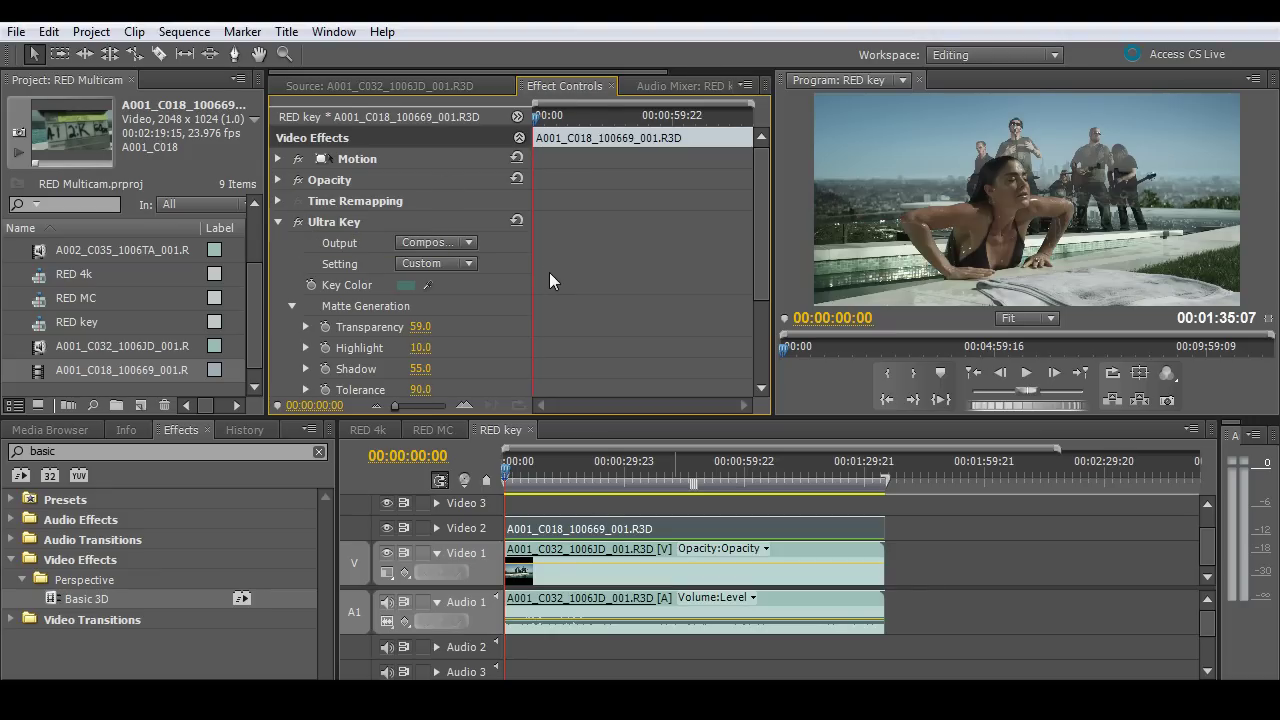
{"action": "left_click", "coordinate": [1025, 374]}
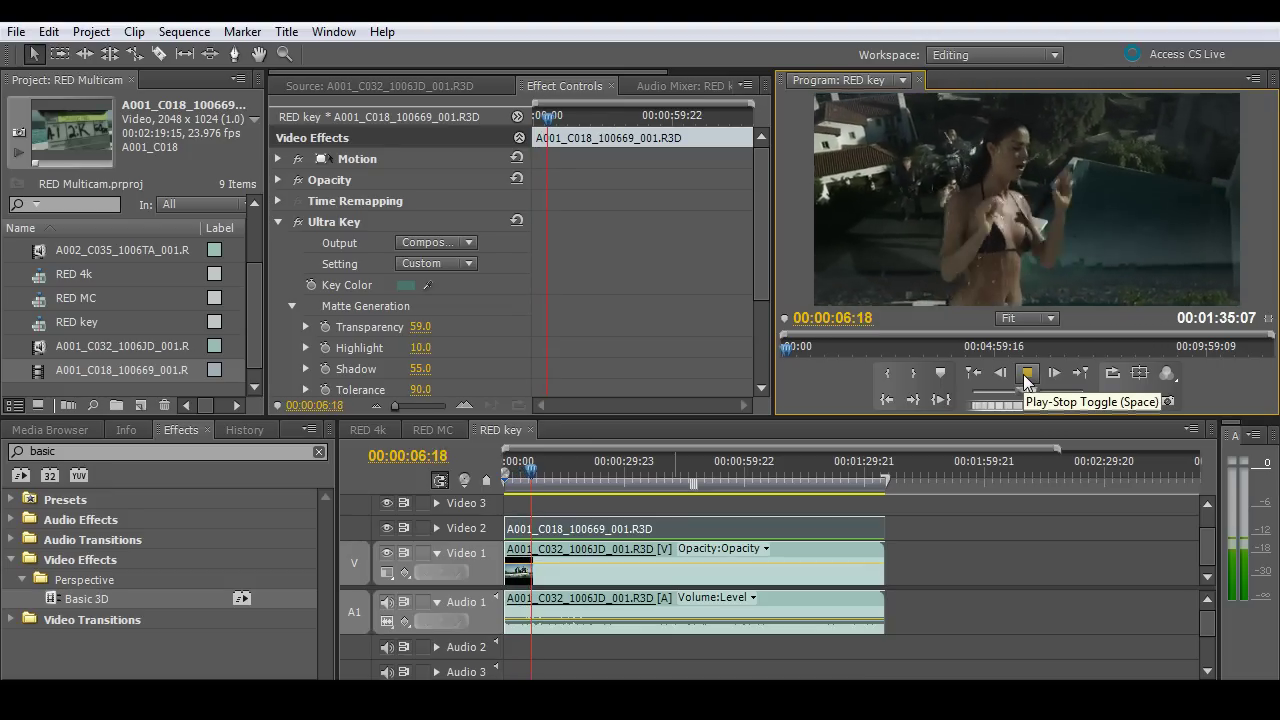
{"action": "left_click", "coordinate": [1026, 374]}
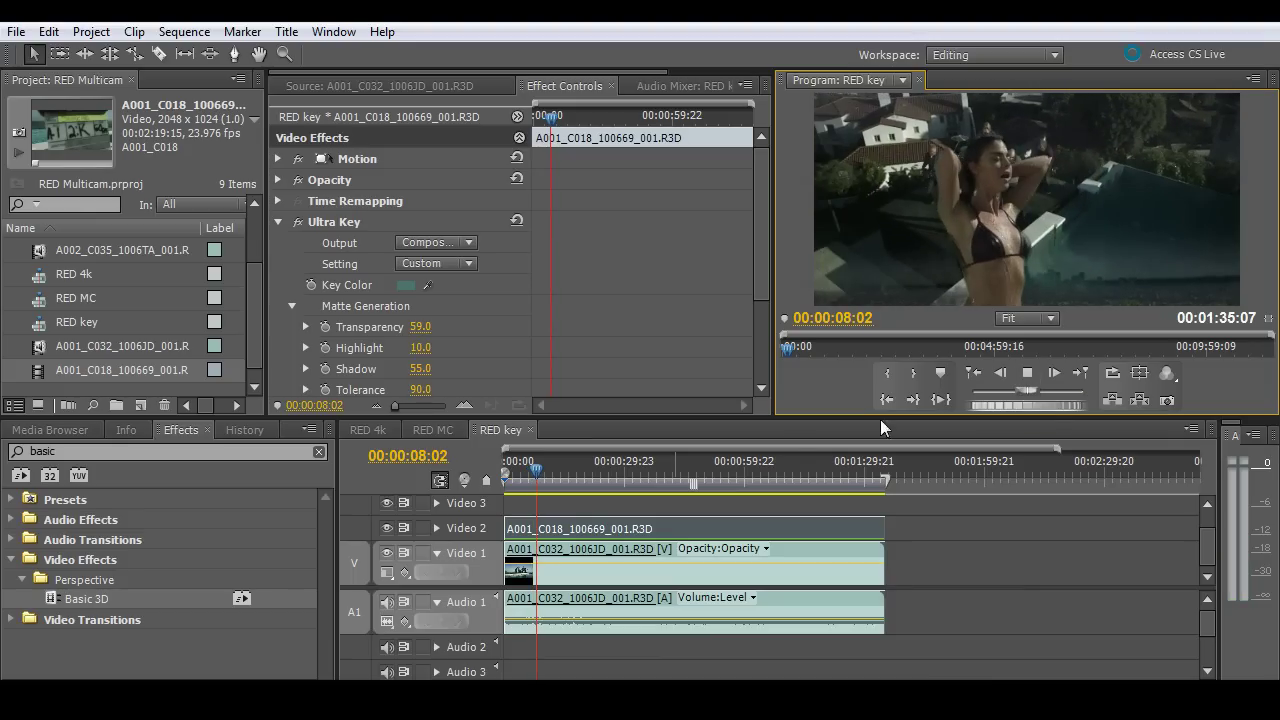
{"action": "left_click_drag", "start_coordinate": [628, 481], "coordinate": [558, 474]}
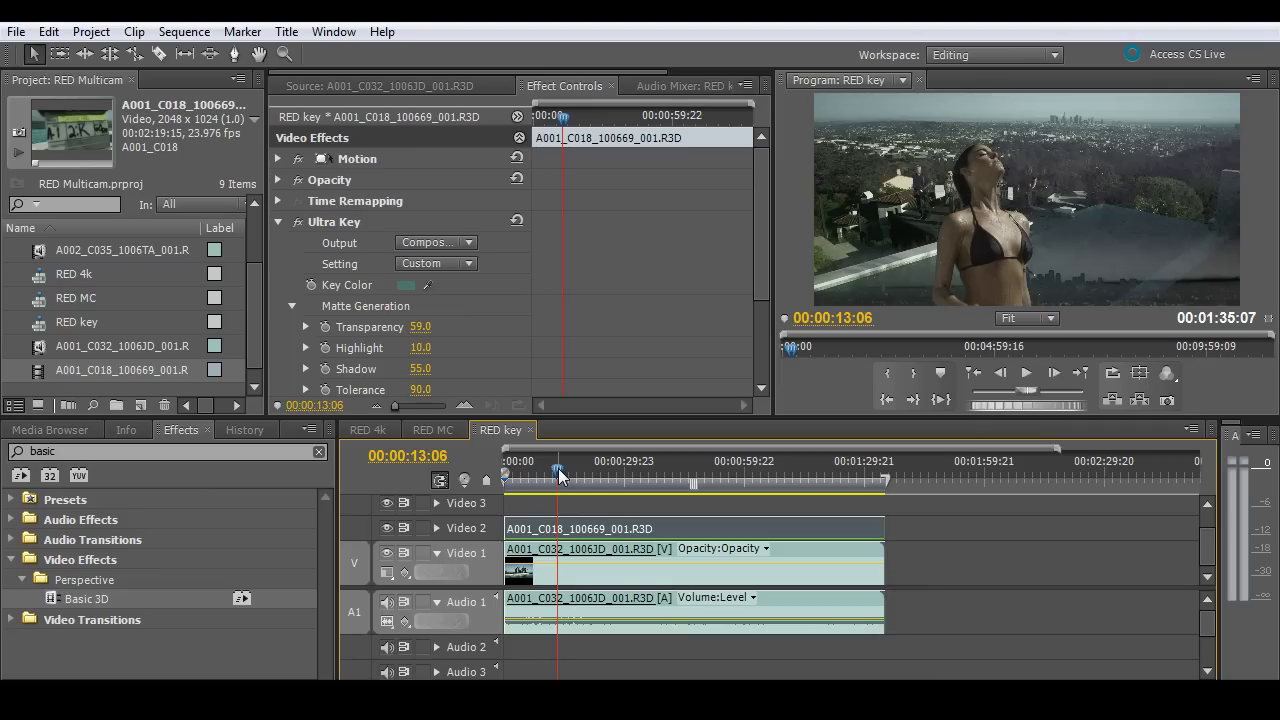
Collapse Ultra Key, enable Basic 3D on the keyed clip, and play it from near the start.
{"action": "left_click", "coordinate": [278, 221]}
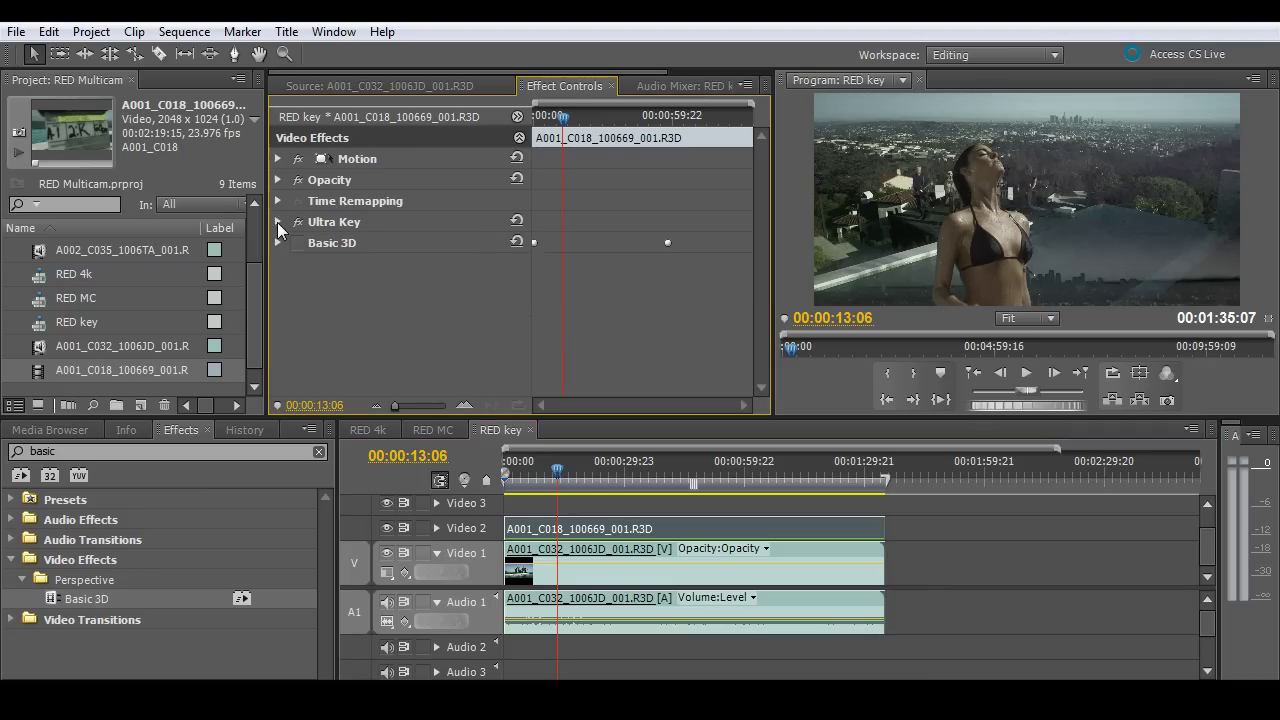
{"action": "left_click", "coordinate": [297, 244]}
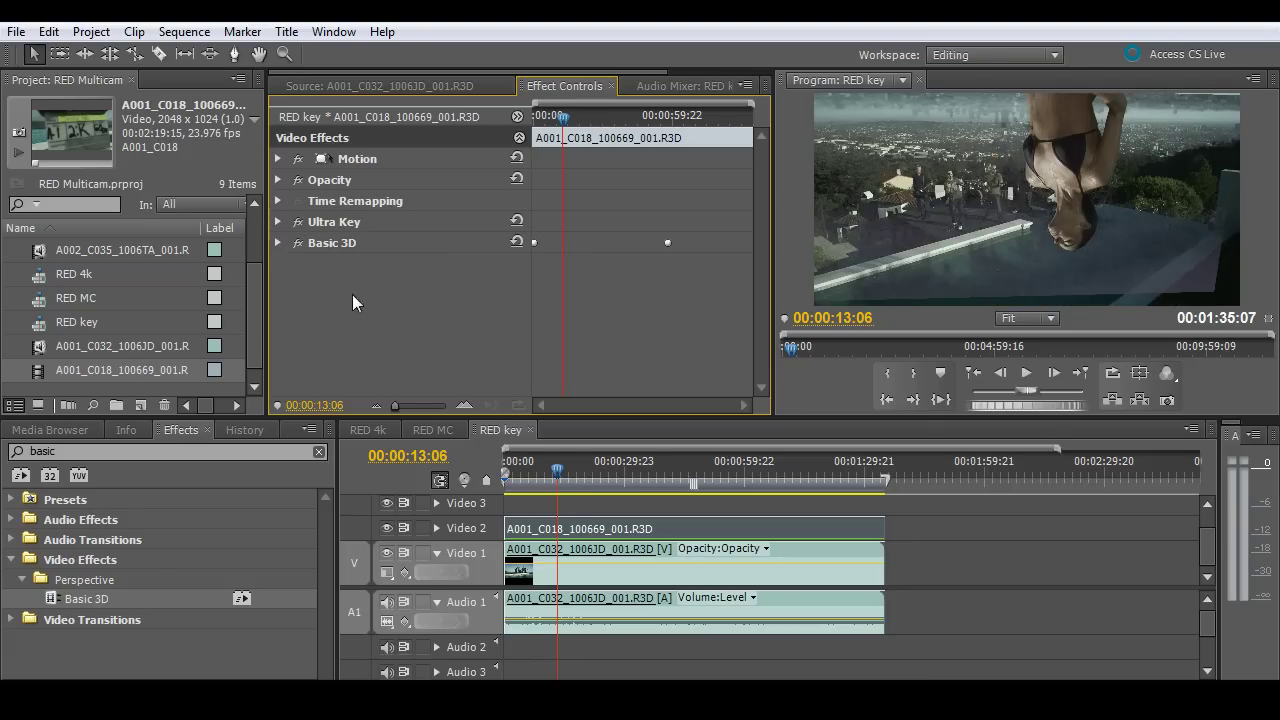
{"action": "left_click_drag", "start_coordinate": [531, 461], "coordinate": [514, 463]}
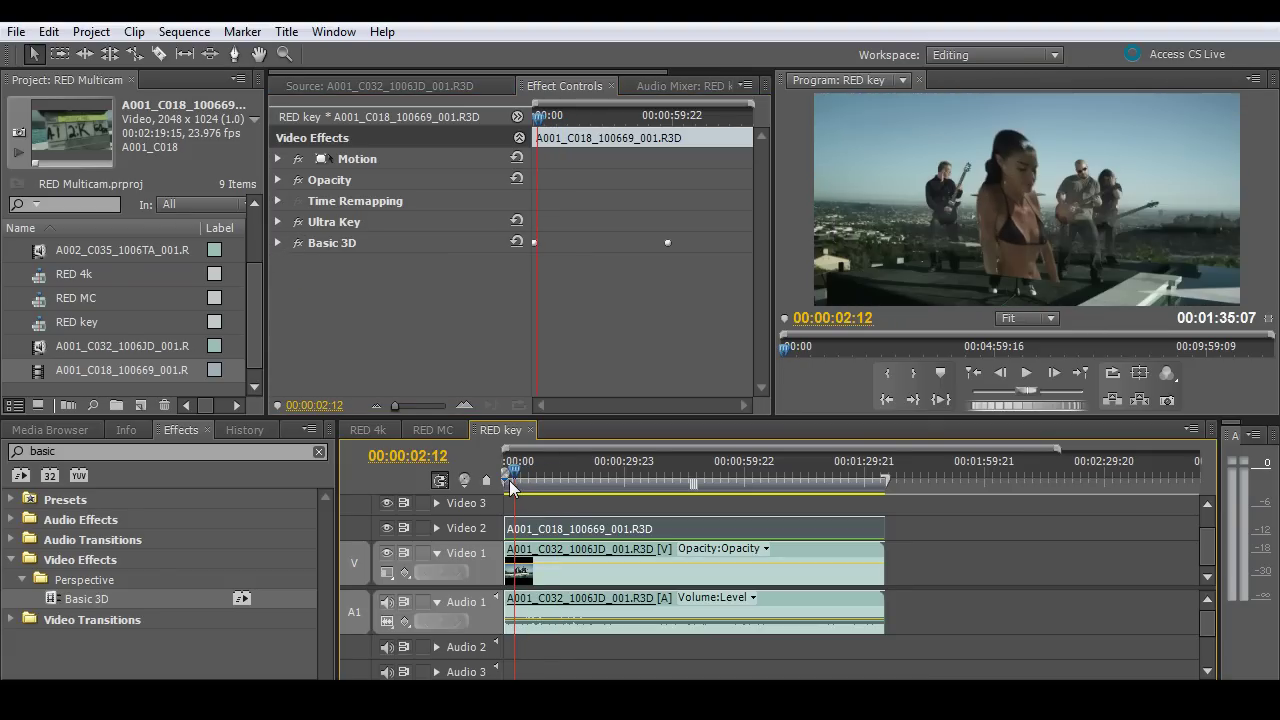
{"action": "left_click", "coordinate": [1028, 372]}
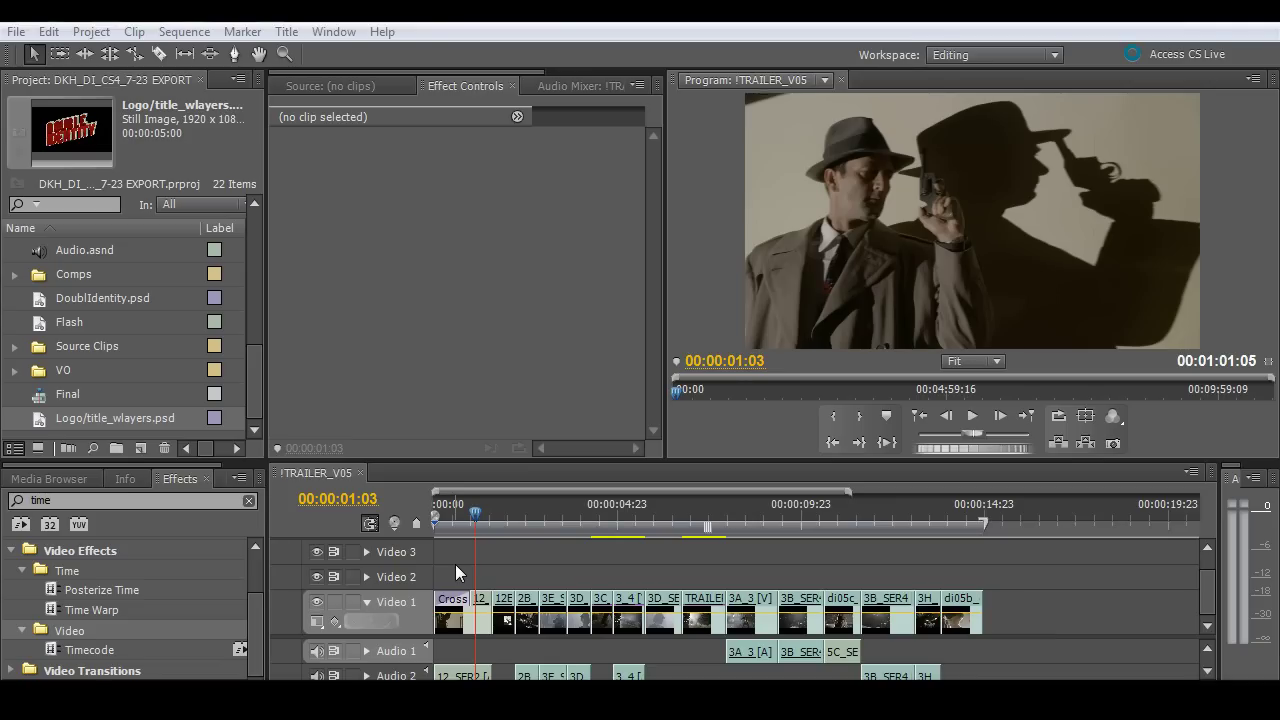
Place Logo/title_wlayers.psd on Video 2 and apply Scale to Frame Size to it.
{"action": "left_click_drag", "start_coordinate": [39, 425], "coordinate": [983, 580]}
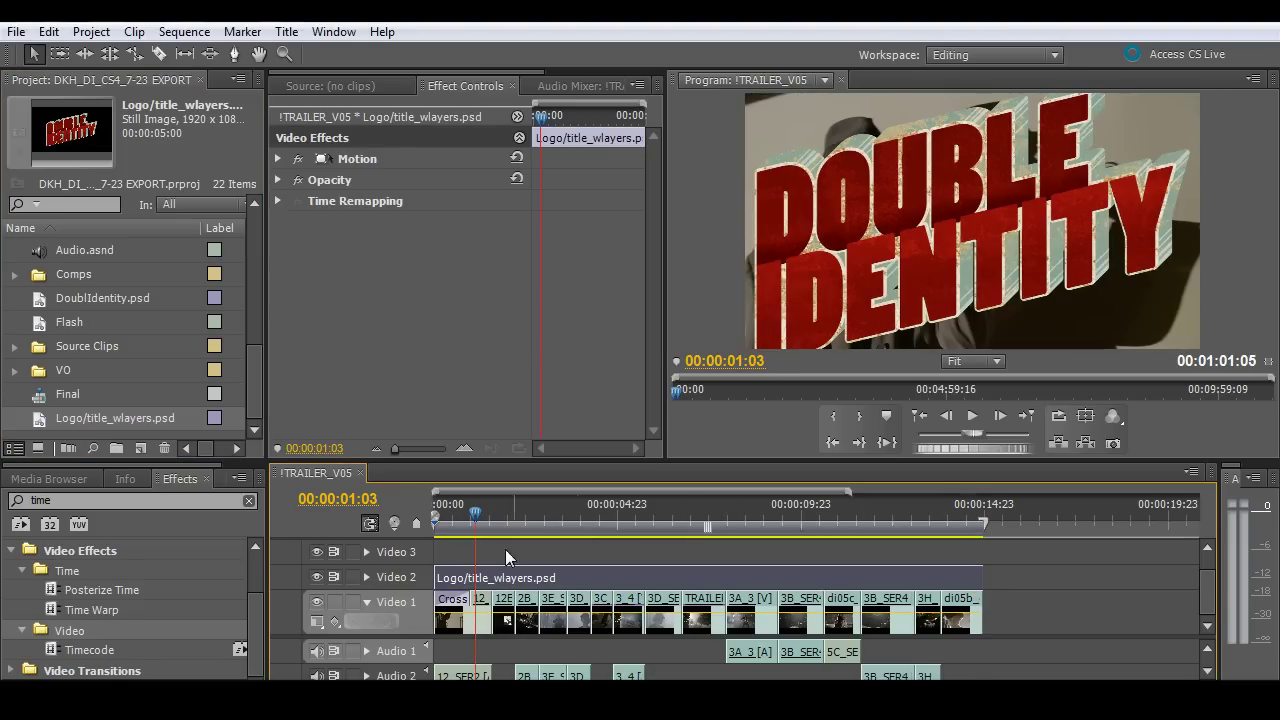
{"action": "left_click", "coordinate": [518, 515]}
{"action": "right_click", "coordinate": [584, 580]}
{"action": "left_click", "coordinate": [649, 543]}
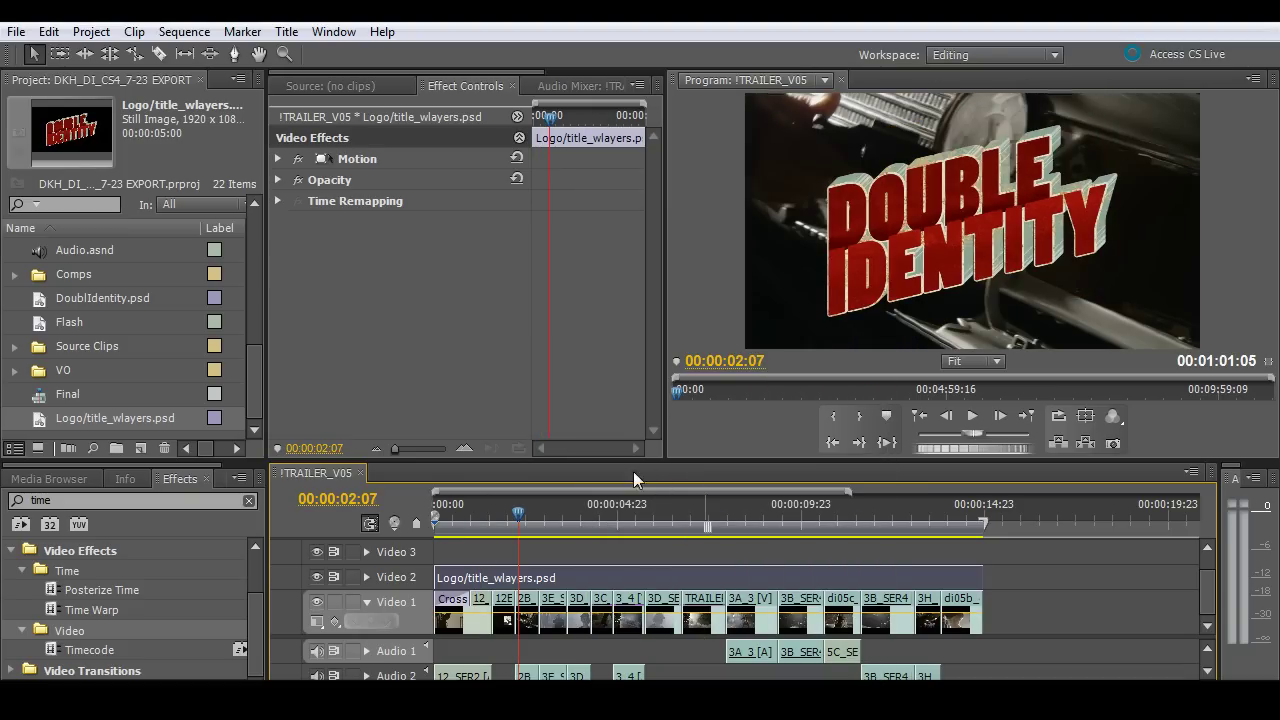
Create a new Transparent Video item with the default settings.
{"action": "left_click", "coordinate": [17, 31]}
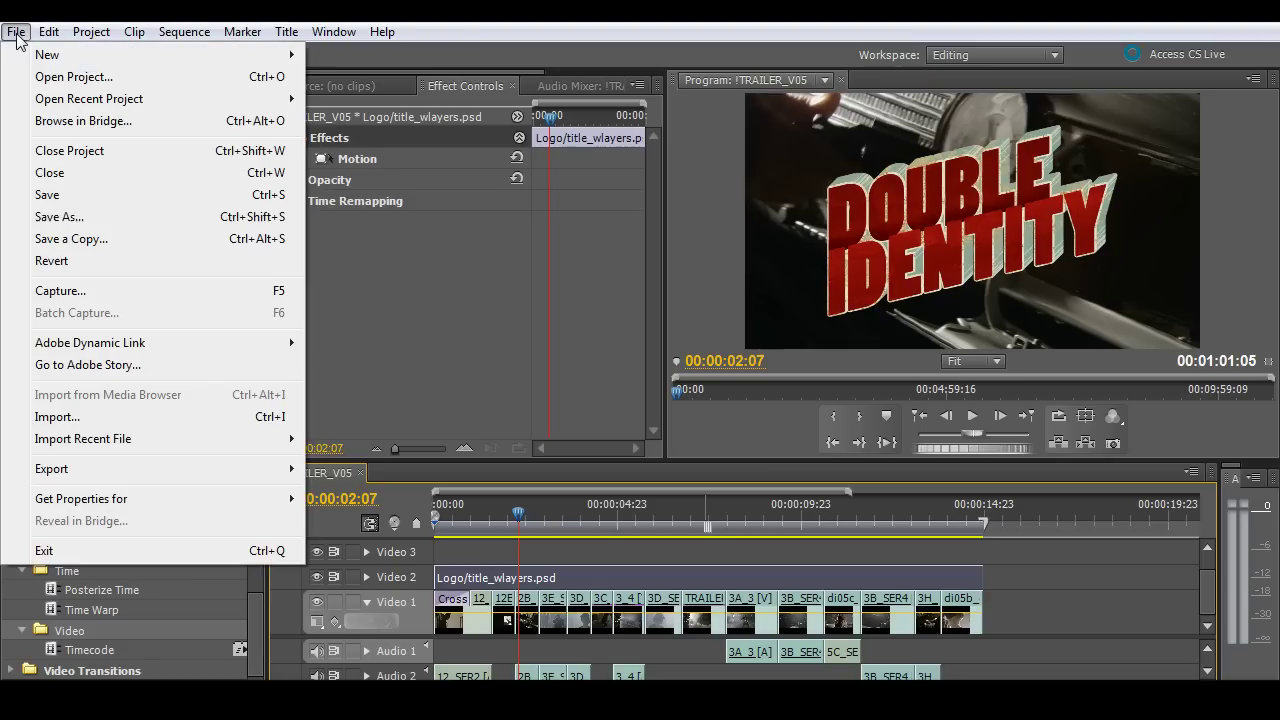
{"action": "mouse_move", "coordinate": [158, 55]}
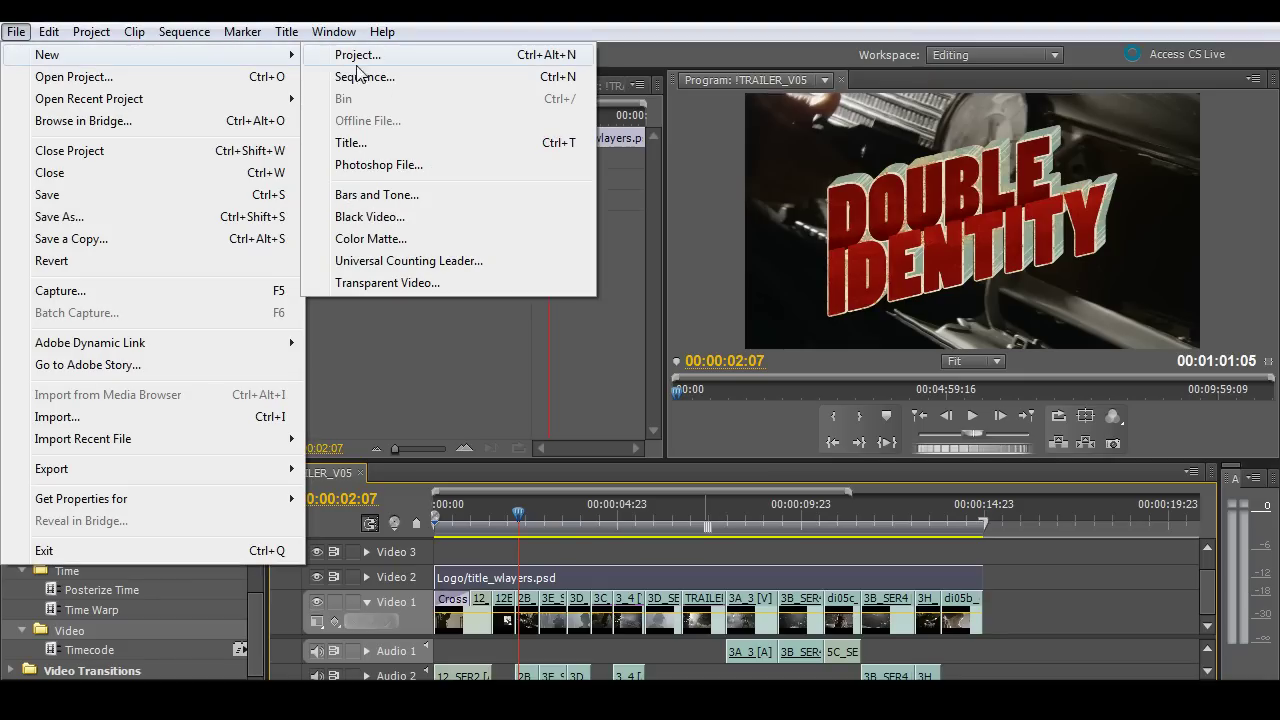
{"action": "left_click", "coordinate": [395, 284]}
{"action": "left_click", "coordinate": [667, 440]}
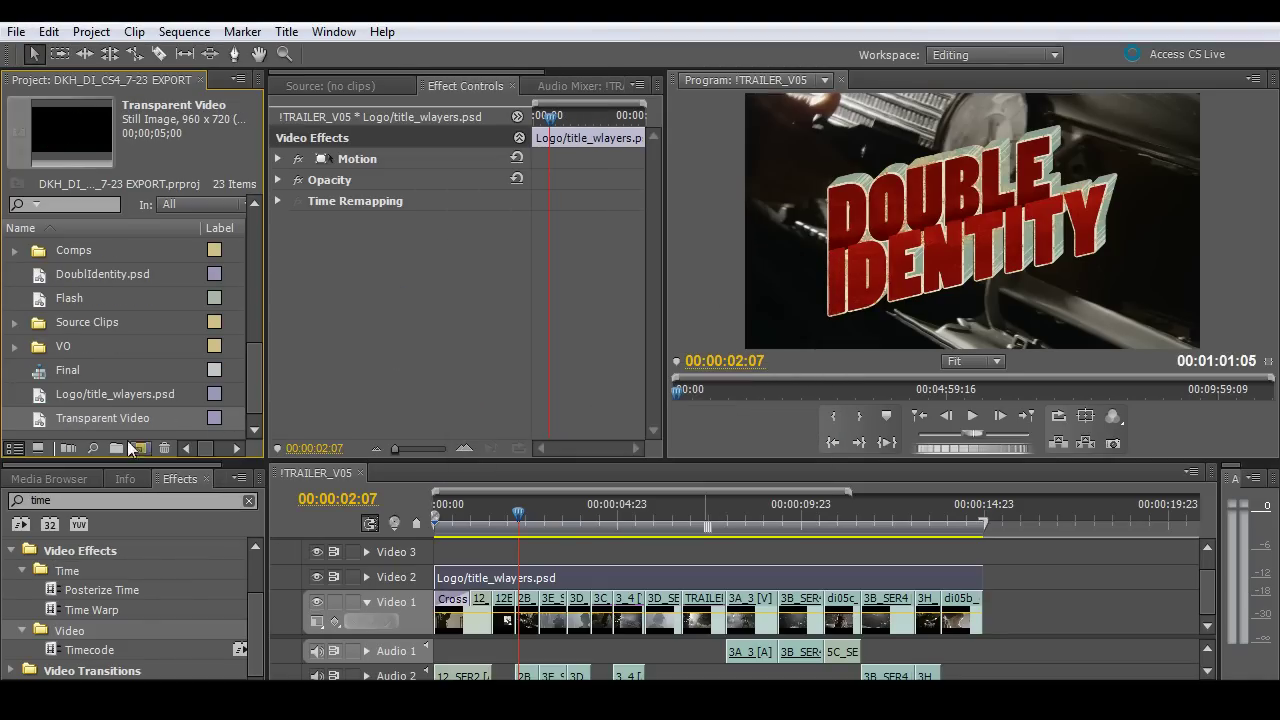
Put the Transparent Video on Video 3, extend it to the sequence end, and apply Timecode.
{"action": "left_click_drag", "start_coordinate": [75, 421], "coordinate": [446, 562]}
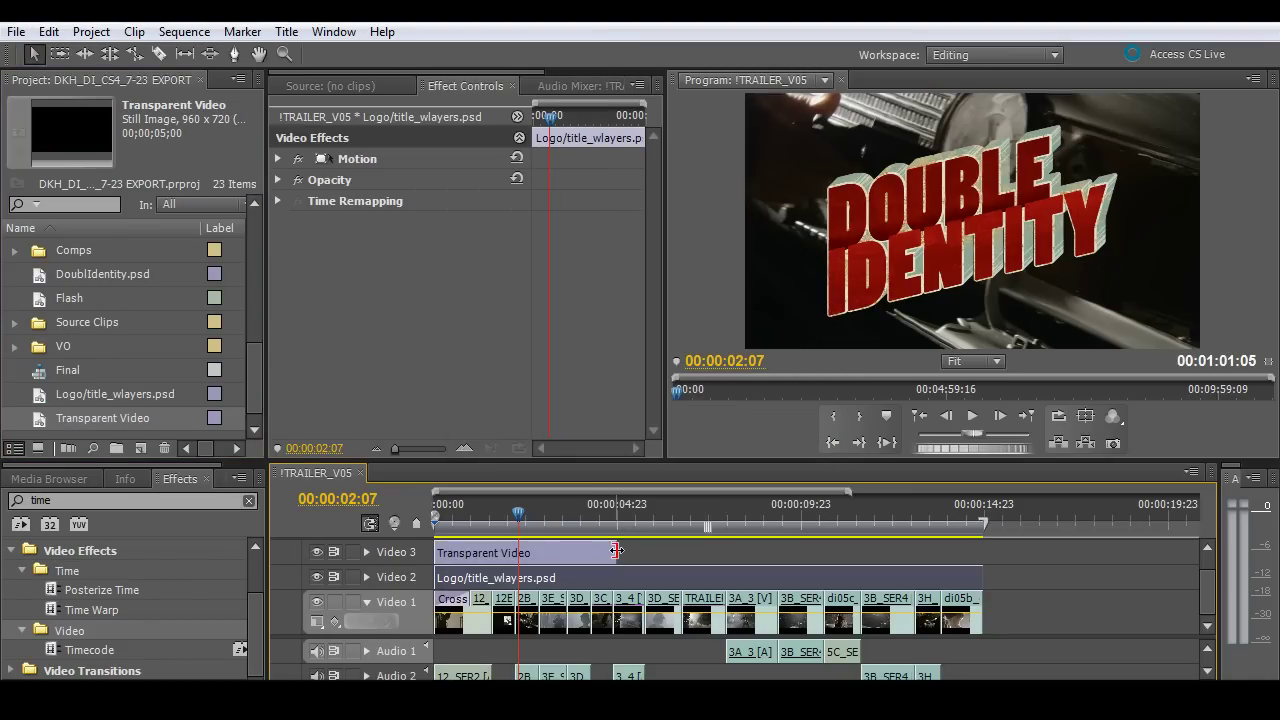
{"action": "left_click_drag", "start_coordinate": [616, 553], "coordinate": [984, 553]}
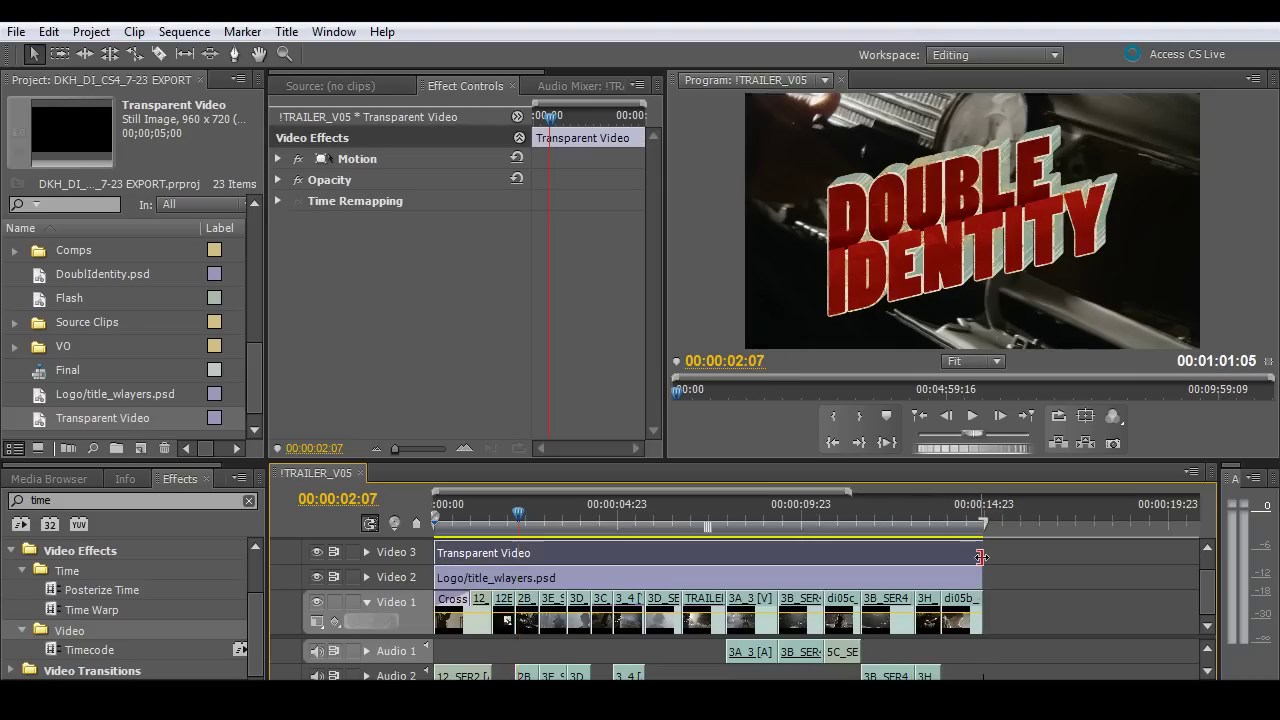
{"action": "mouse_move", "coordinate": [60, 651]}
{"action": "left_mouse_down"}
{"action": "mouse_move", "coordinate": [408, 594]}
{"action": "mouse_move", "coordinate": [465, 560]}
{"action": "left_mouse_up"}
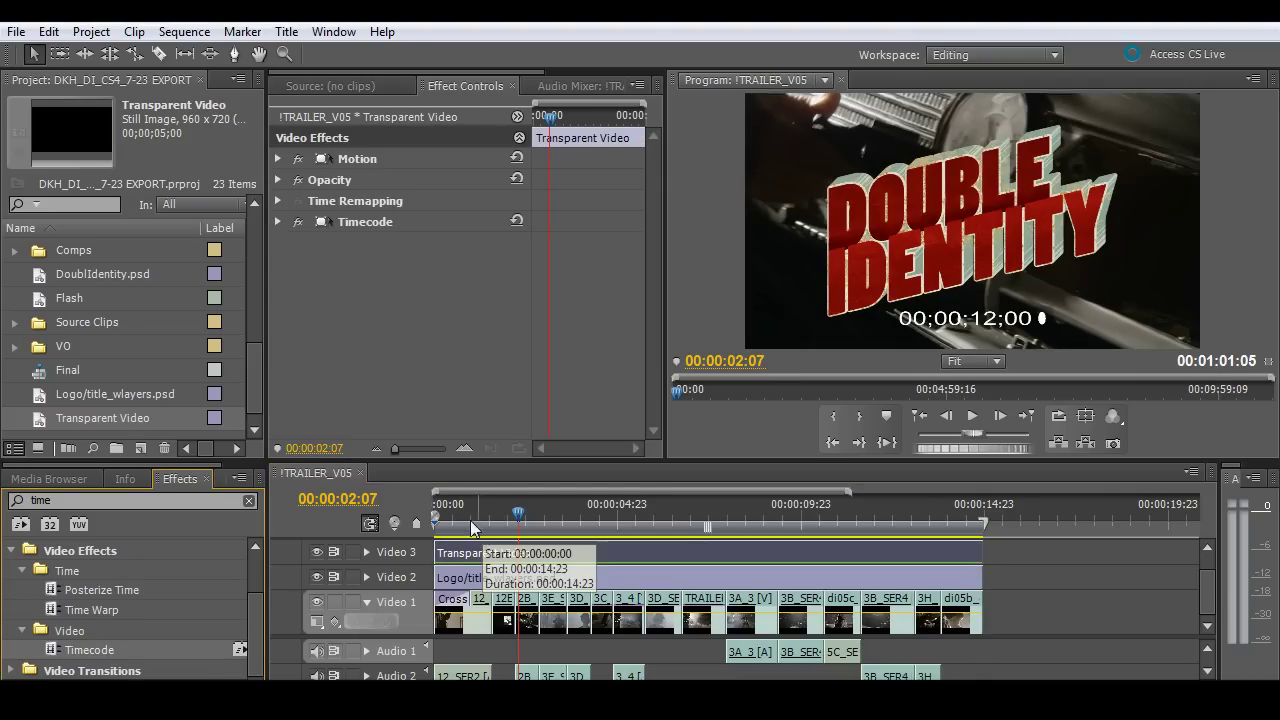
{"action": "mouse_move", "coordinate": [462, 516]}
{"action": "left_mouse_down"}
{"action": "mouse_move", "coordinate": [521, 527]}
{"action": "mouse_move", "coordinate": [455, 527]}
{"action": "left_mouse_up"}
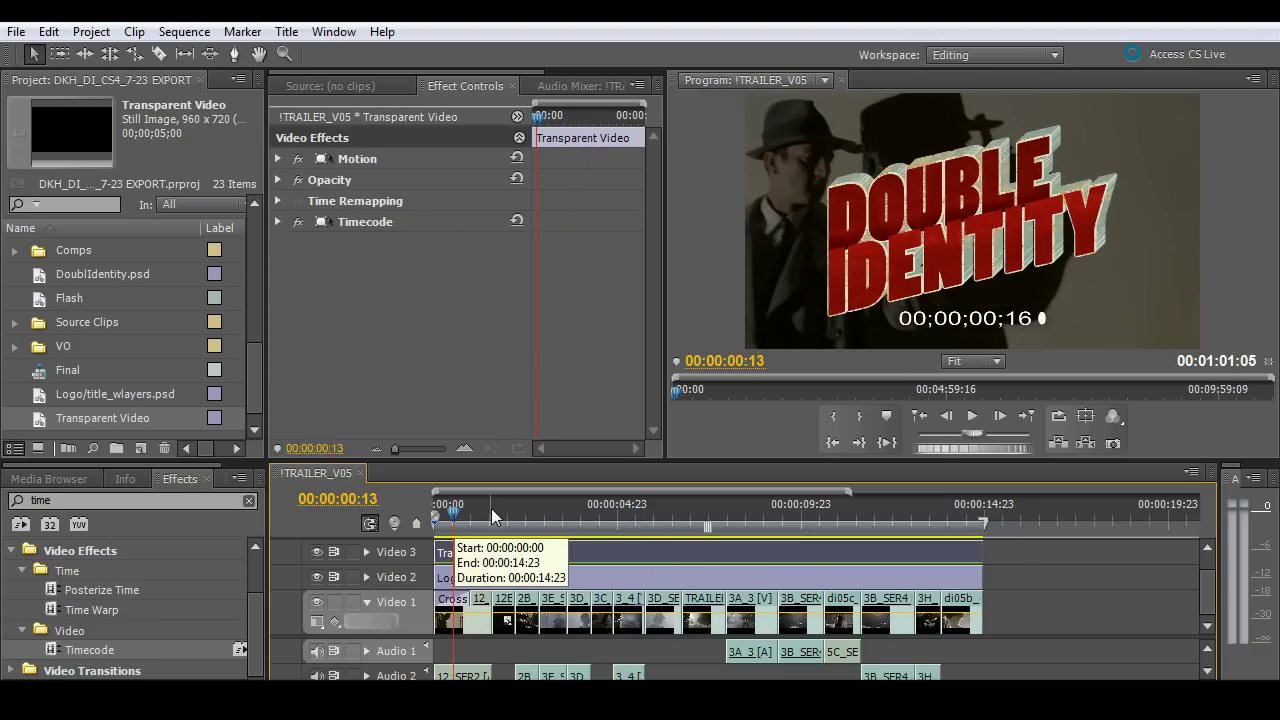
Export the trailer as MPEG2 HDTV 720p 24 High Quality to !TRAILER_V05234.mpg.
{"action": "left_click", "coordinate": [17, 34]}
{"action": "mouse_move", "coordinate": [182, 481]}
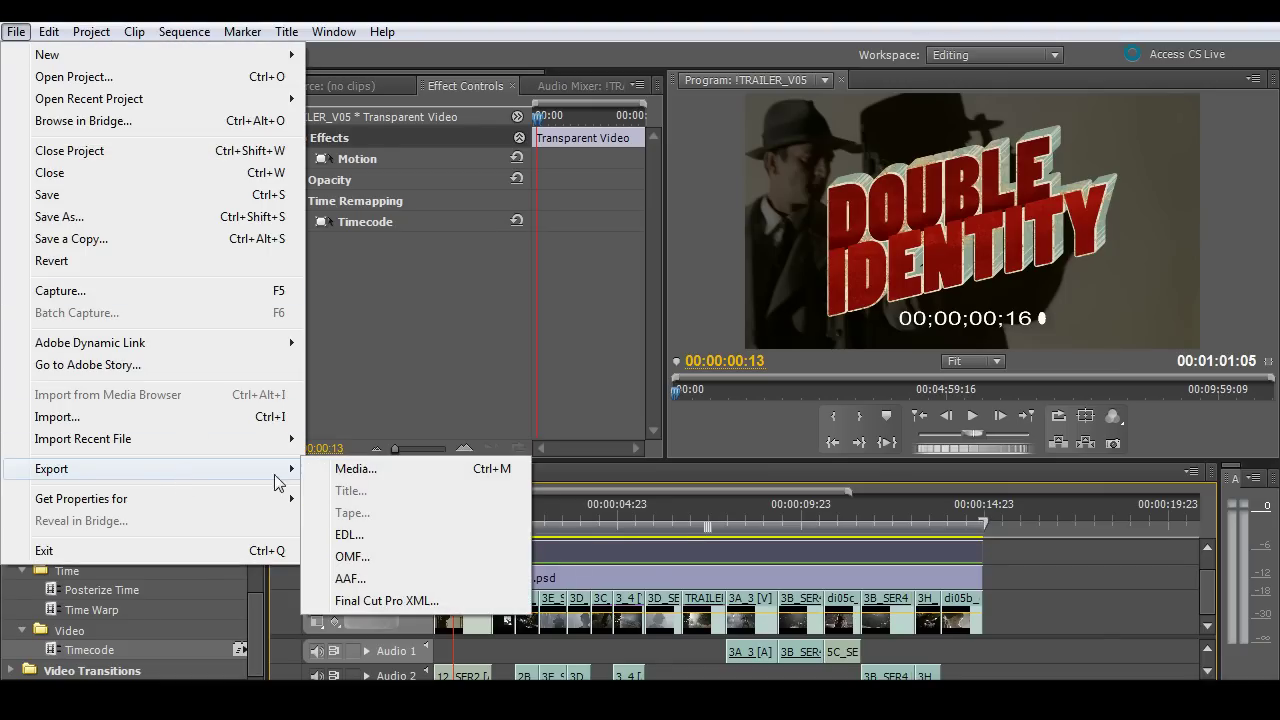
{"action": "left_click", "coordinate": [365, 481]}
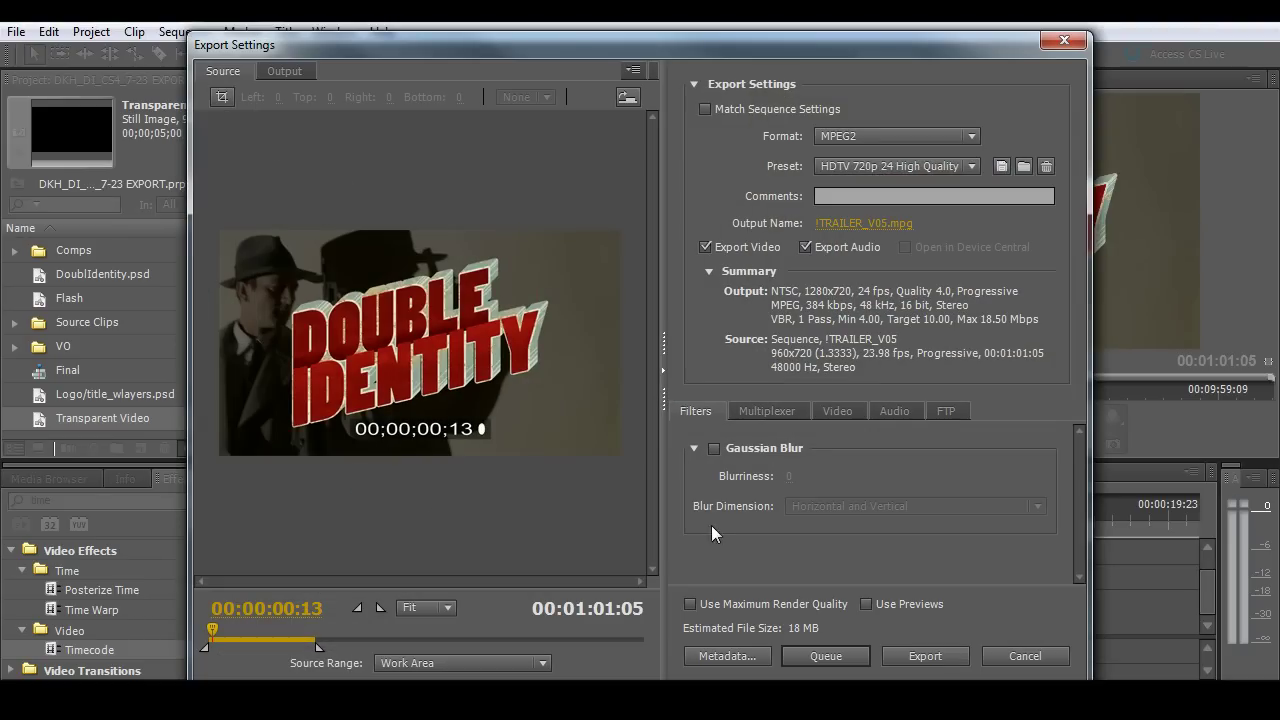
{"action": "left_click", "coordinate": [908, 659]}
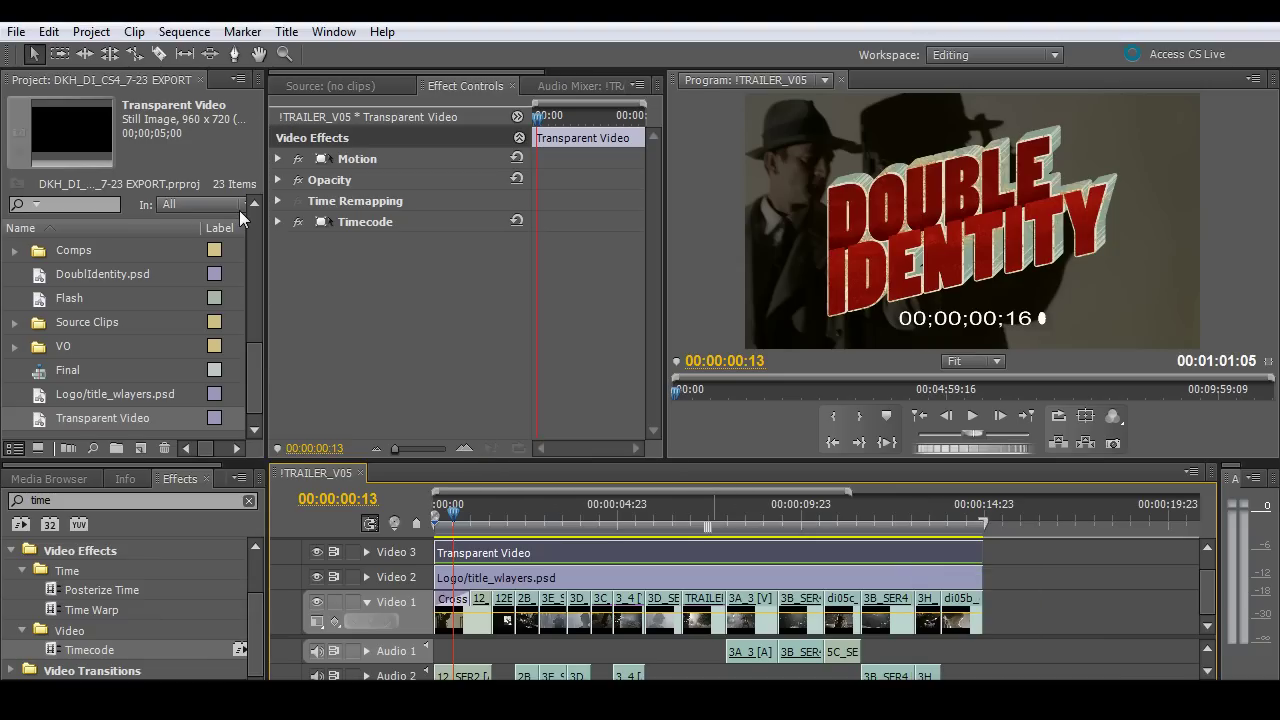
Change the project renderer from CUDA Accelerated Renderer to Software Only and accept the warning.
{"action": "left_click", "coordinate": [90, 32]}
{"action": "mouse_move", "coordinate": [100, 62]}
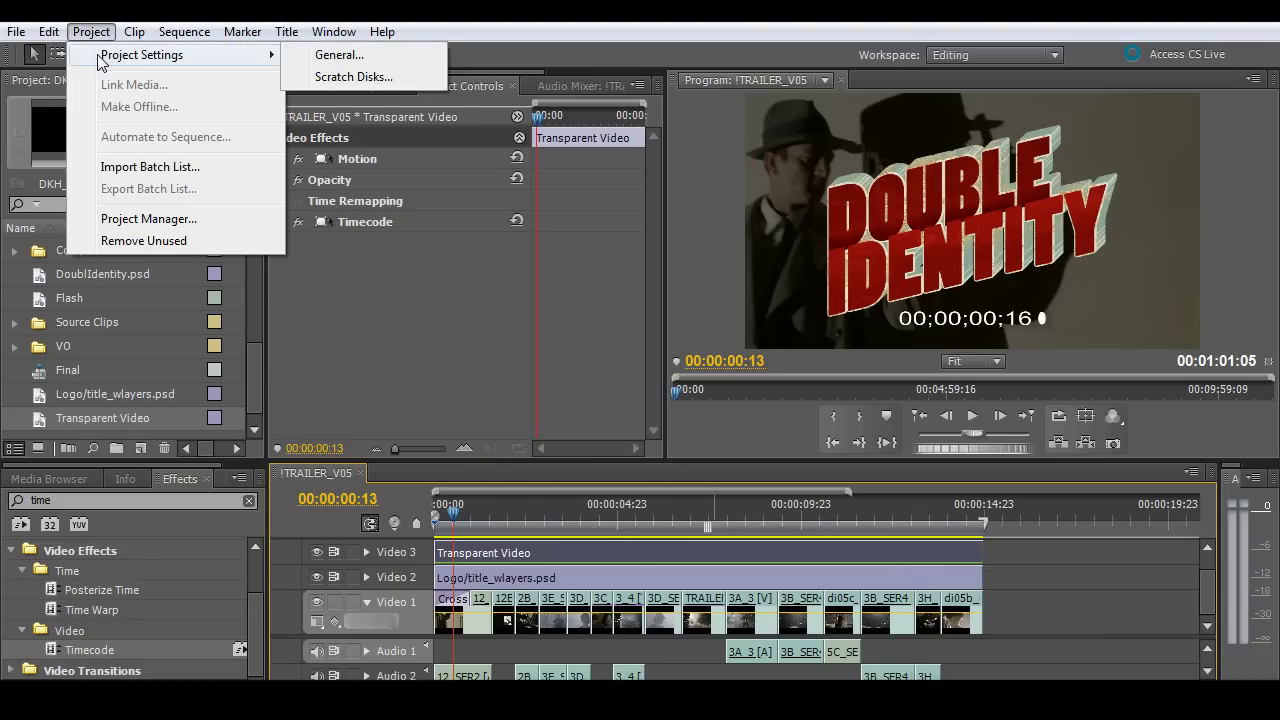
{"action": "left_click", "coordinate": [325, 55]}
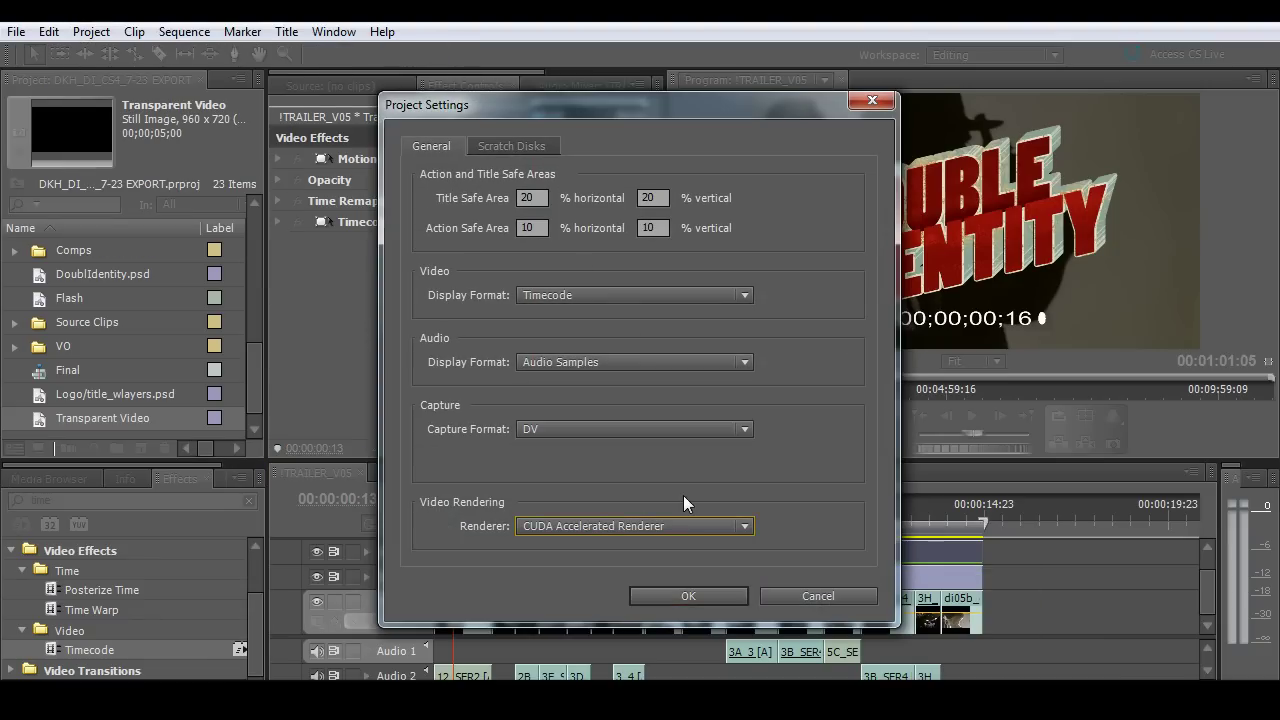
{"action": "left_click", "coordinate": [706, 528]}
{"action": "left_click", "coordinate": [660, 571]}
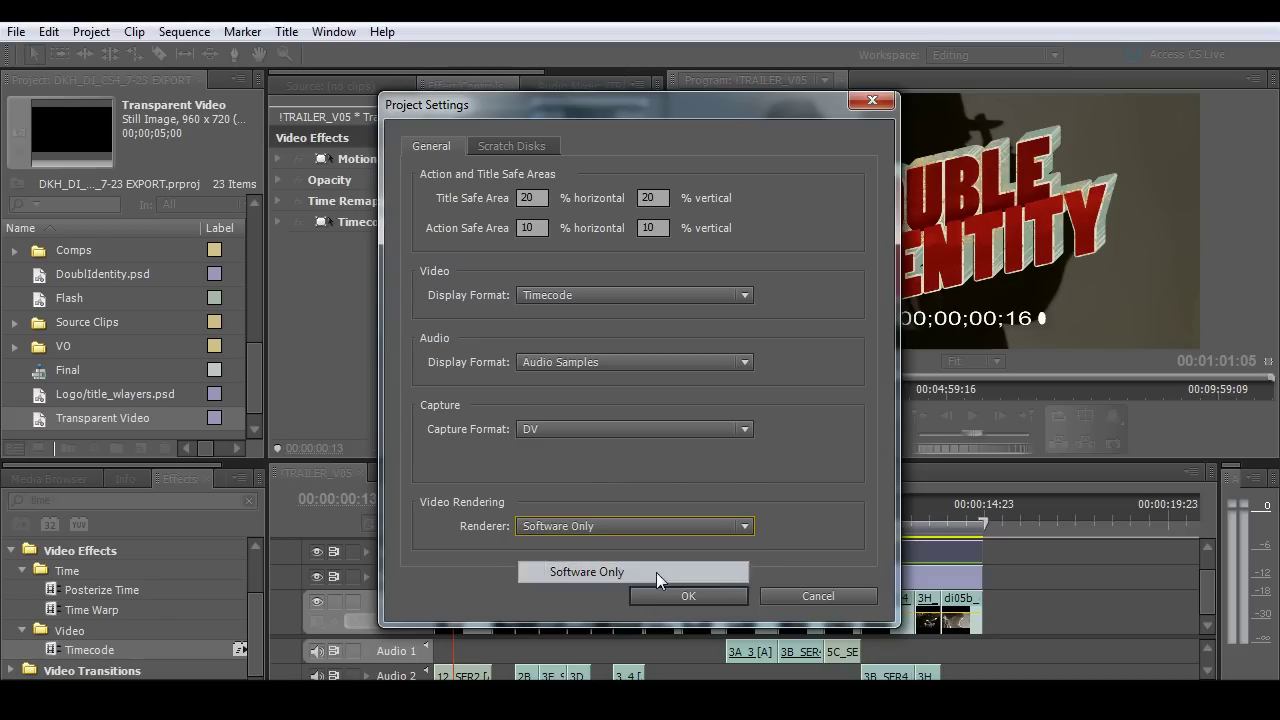
{"action": "left_click", "coordinate": [664, 596]}
{"action": "left_click", "coordinate": [729, 403]}
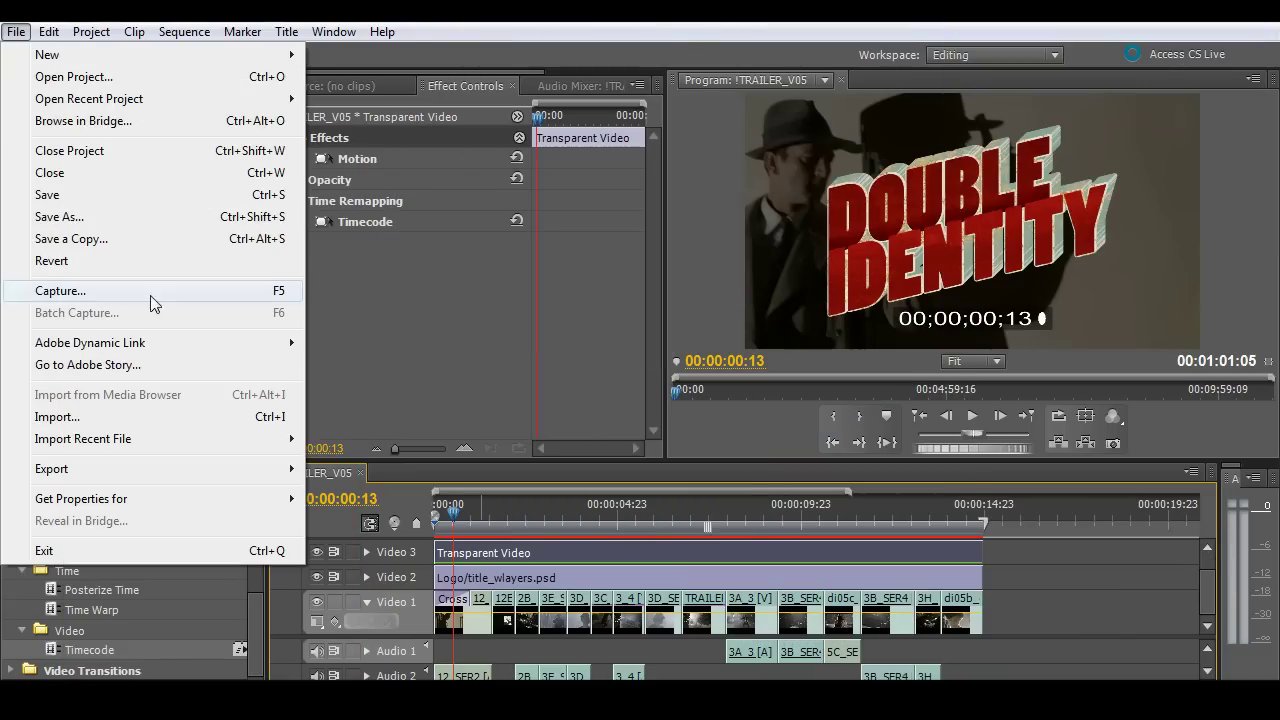
Export the trailer again with software rendering as !TRAILER_V0597.mpg.
{"action": "mouse_move", "coordinate": [174, 466]}
{"action": "left_click", "coordinate": [355, 469]}
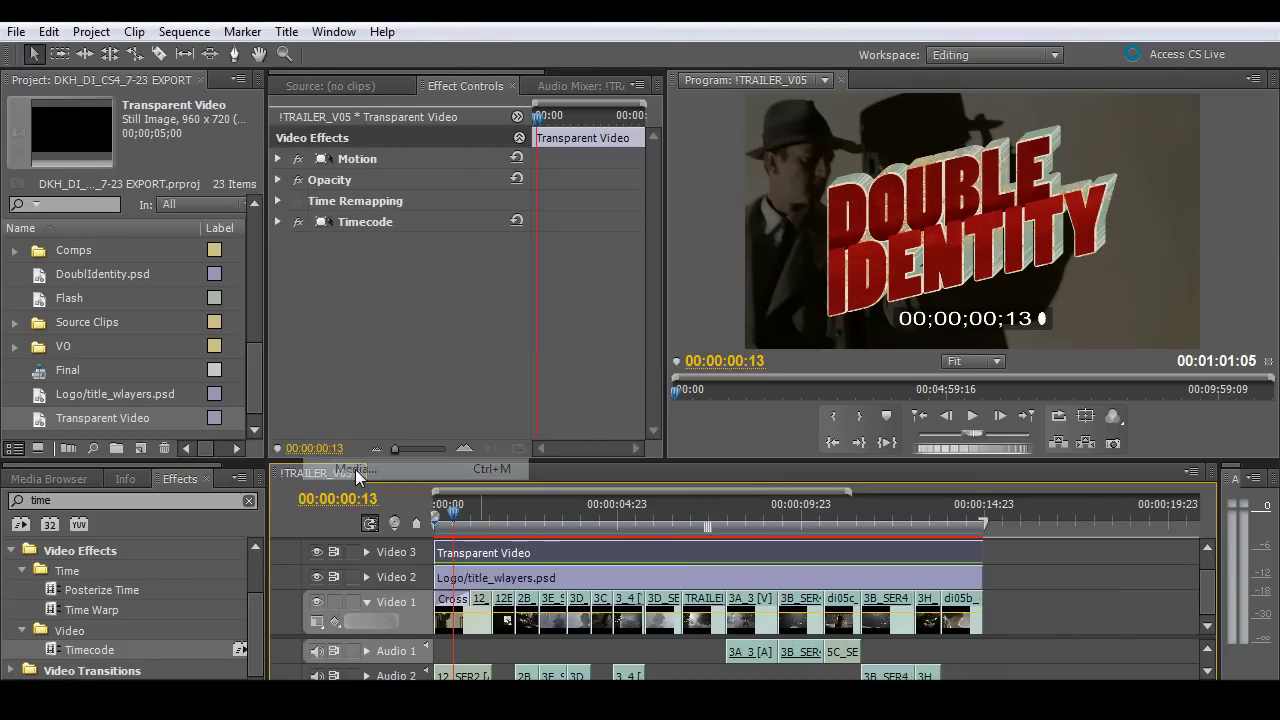
{"action": "left_click", "coordinate": [933, 662]}
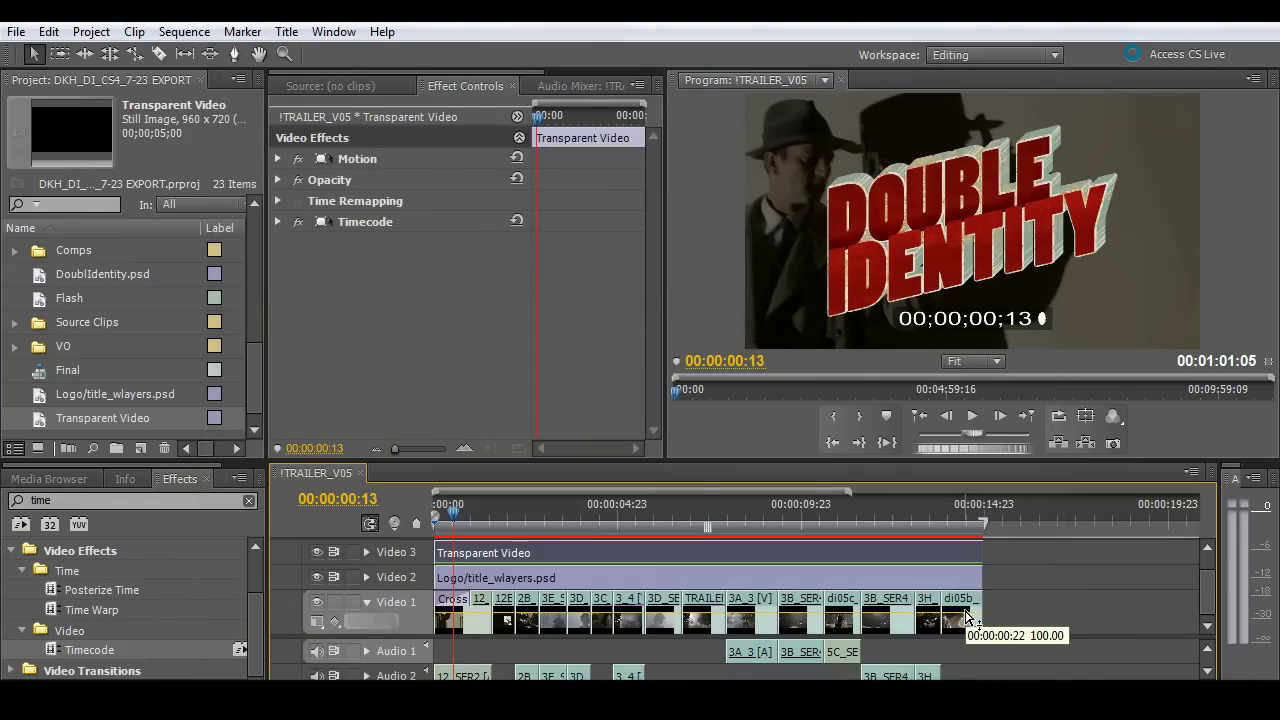
Set the project renderer back to CUDA Accelerated Renderer and delete the existing previews.
{"action": "left_click", "coordinate": [93, 34]}
{"action": "mouse_move", "coordinate": [260, 52]}
{"action": "left_click", "coordinate": [350, 55]}
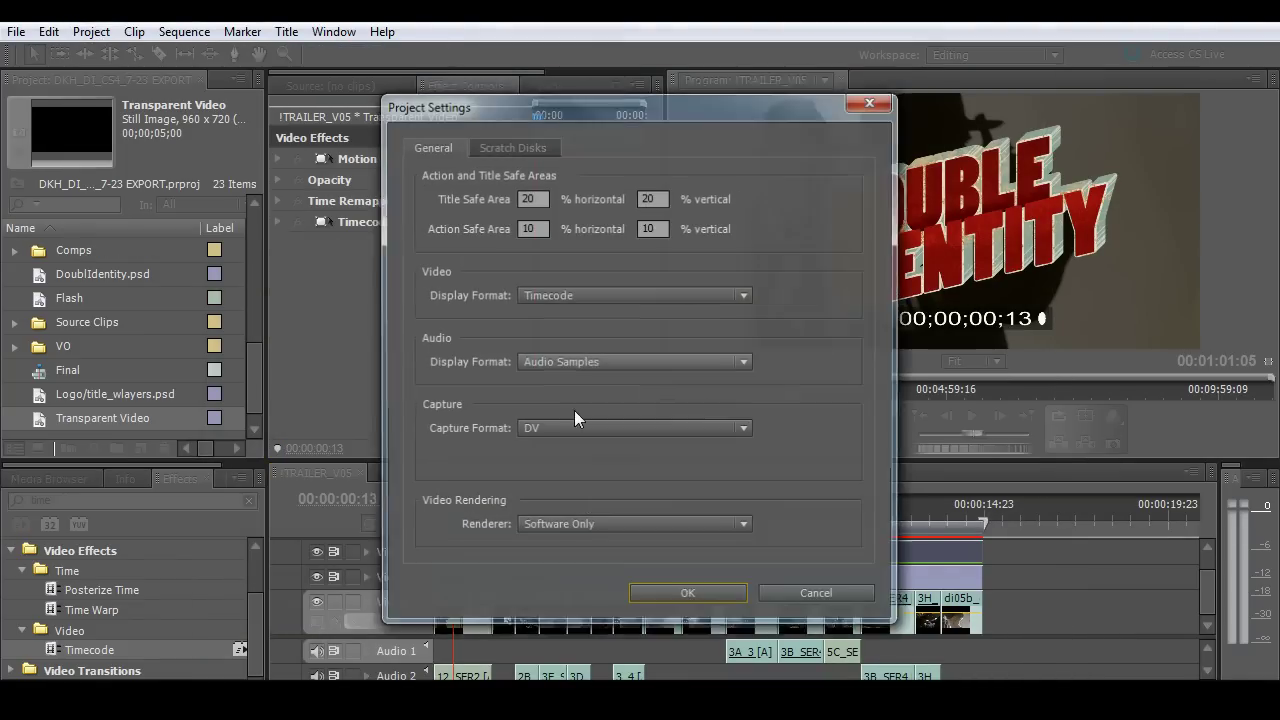
{"action": "left_click", "coordinate": [633, 527]}
{"action": "left_click", "coordinate": [634, 547]}
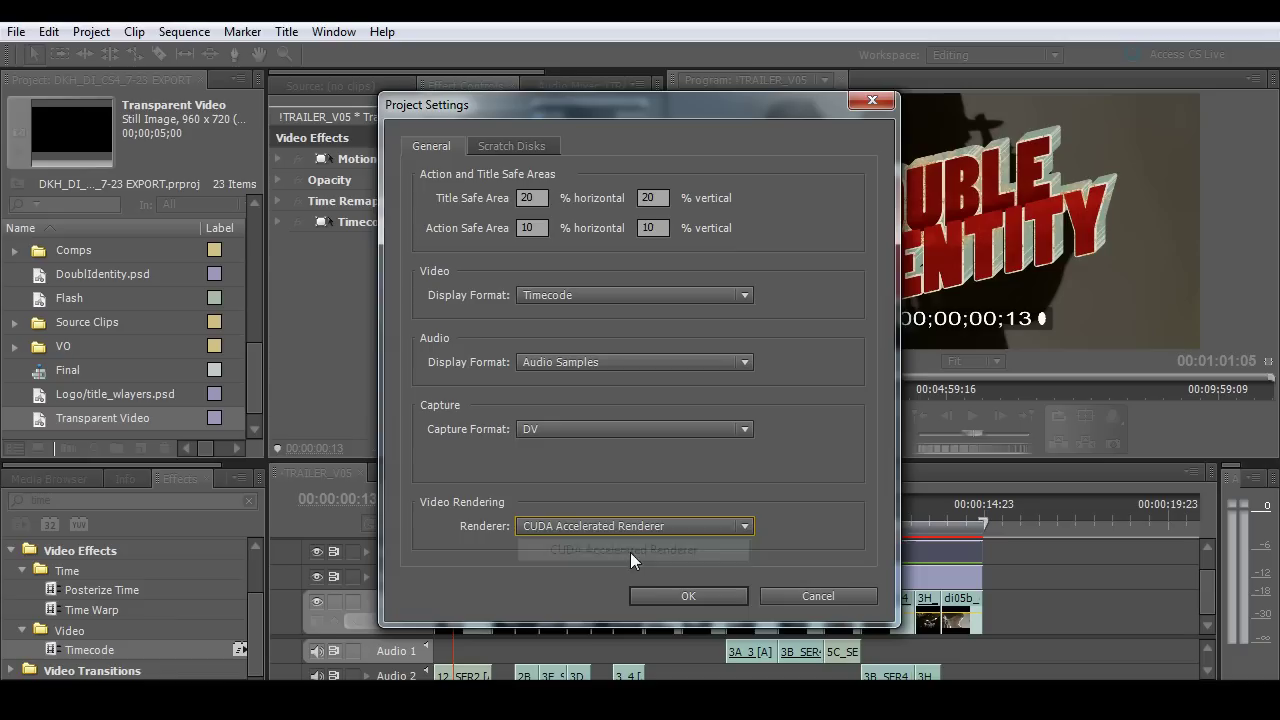
{"action": "left_click", "coordinate": [657, 595]}
{"action": "left_click", "coordinate": [703, 410]}
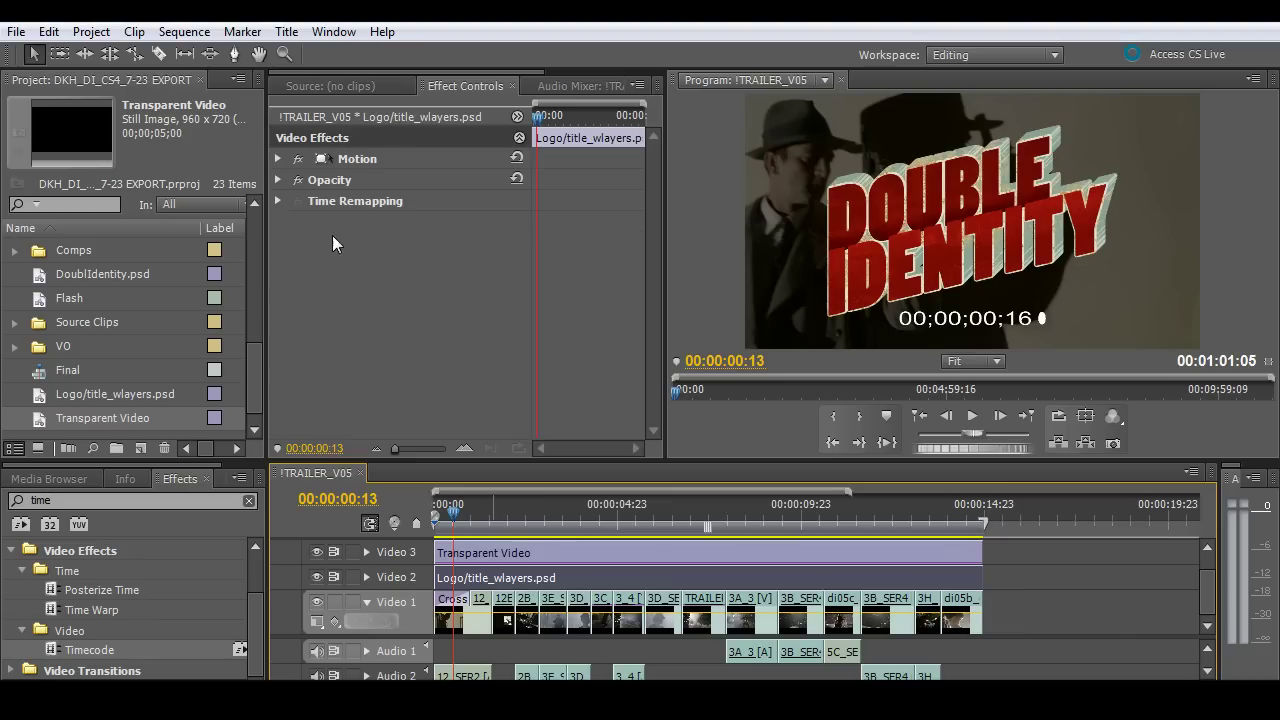
Set the logo clip's Opacity blend mode to Hard Light and play about a second in to preview.
{"action": "left_click", "coordinate": [279, 180]}
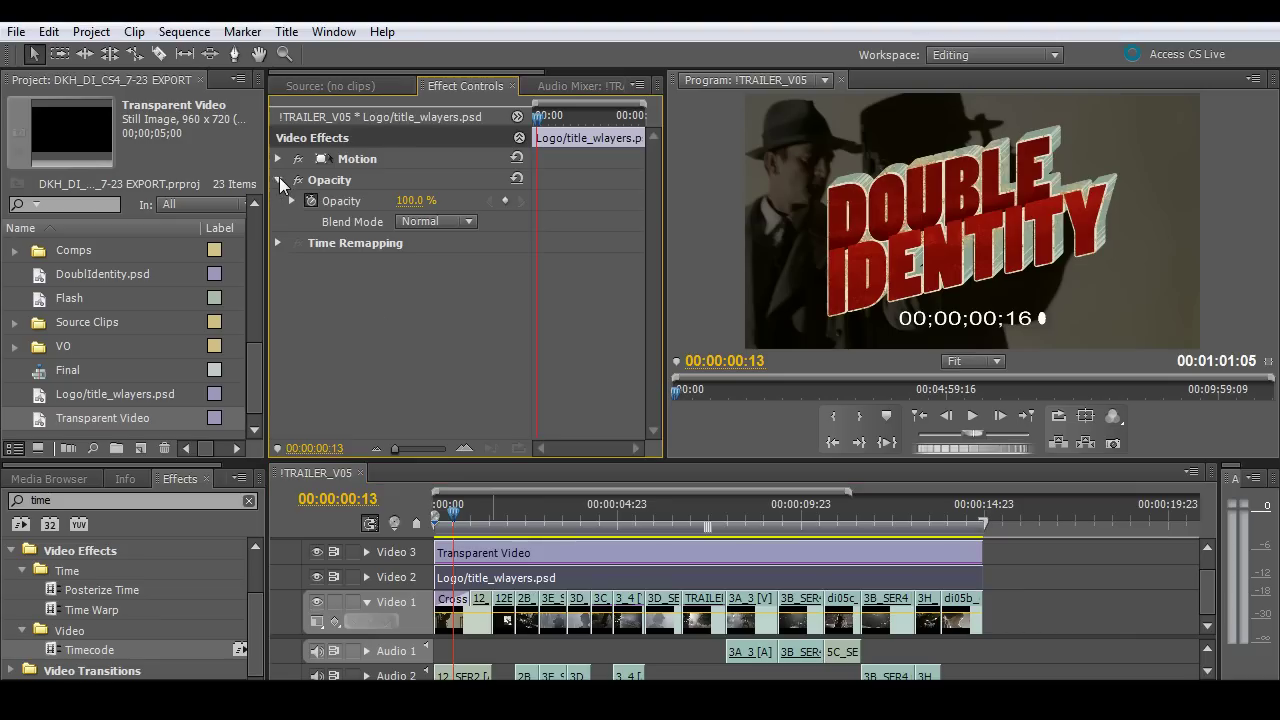
{"action": "left_click", "coordinate": [415, 222]}
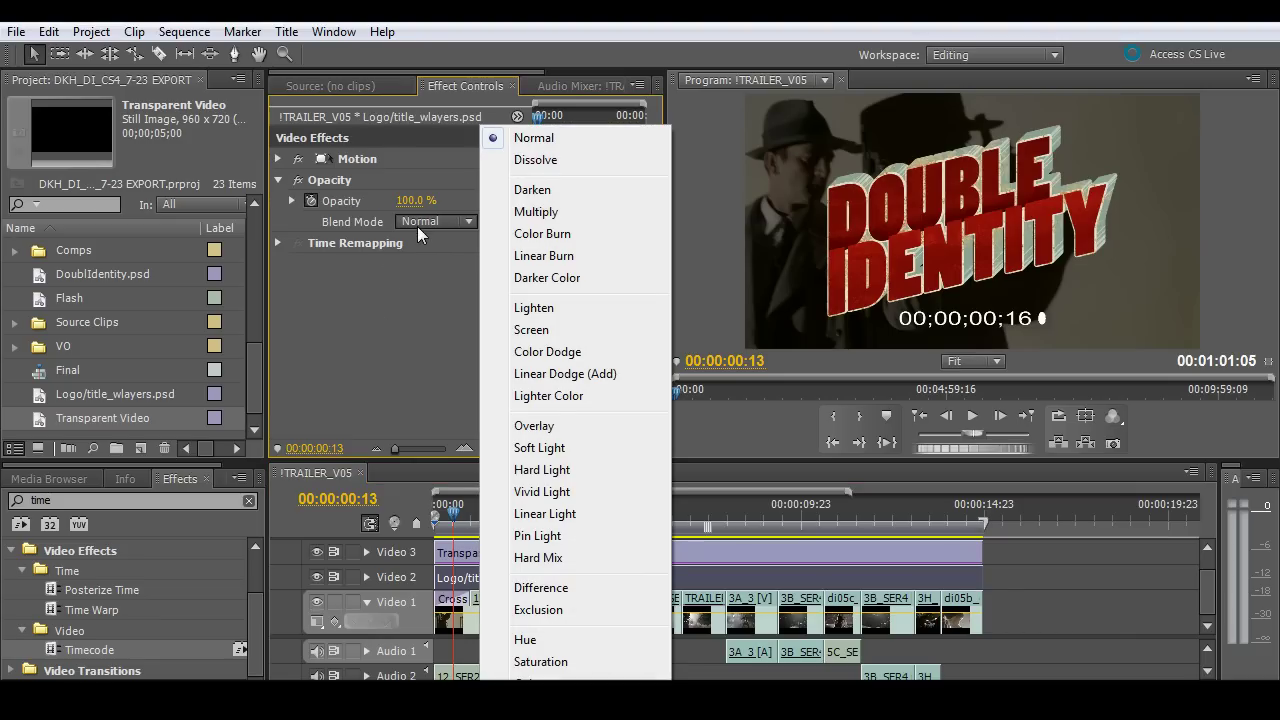
{"action": "left_click", "coordinate": [598, 469]}
{"action": "left_click_drag", "start_coordinate": [581, 510], "coordinate": [495, 510]}
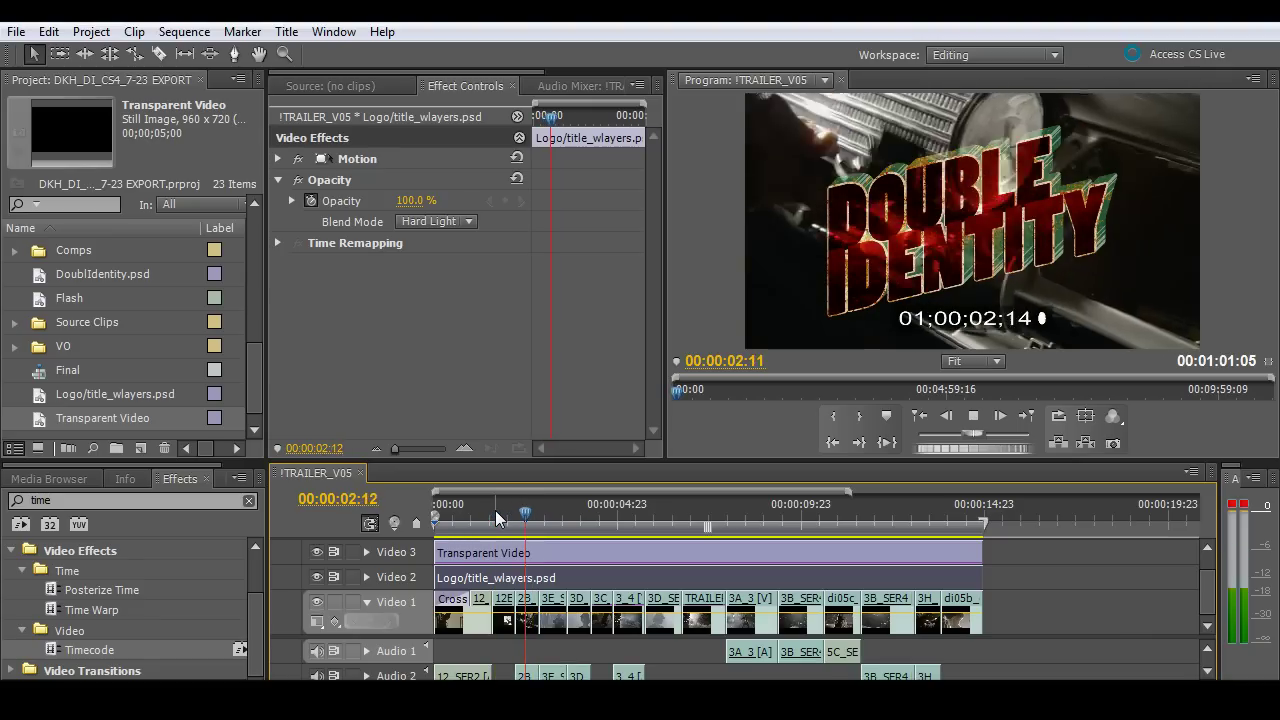
{"action": "key", "text": "space"}
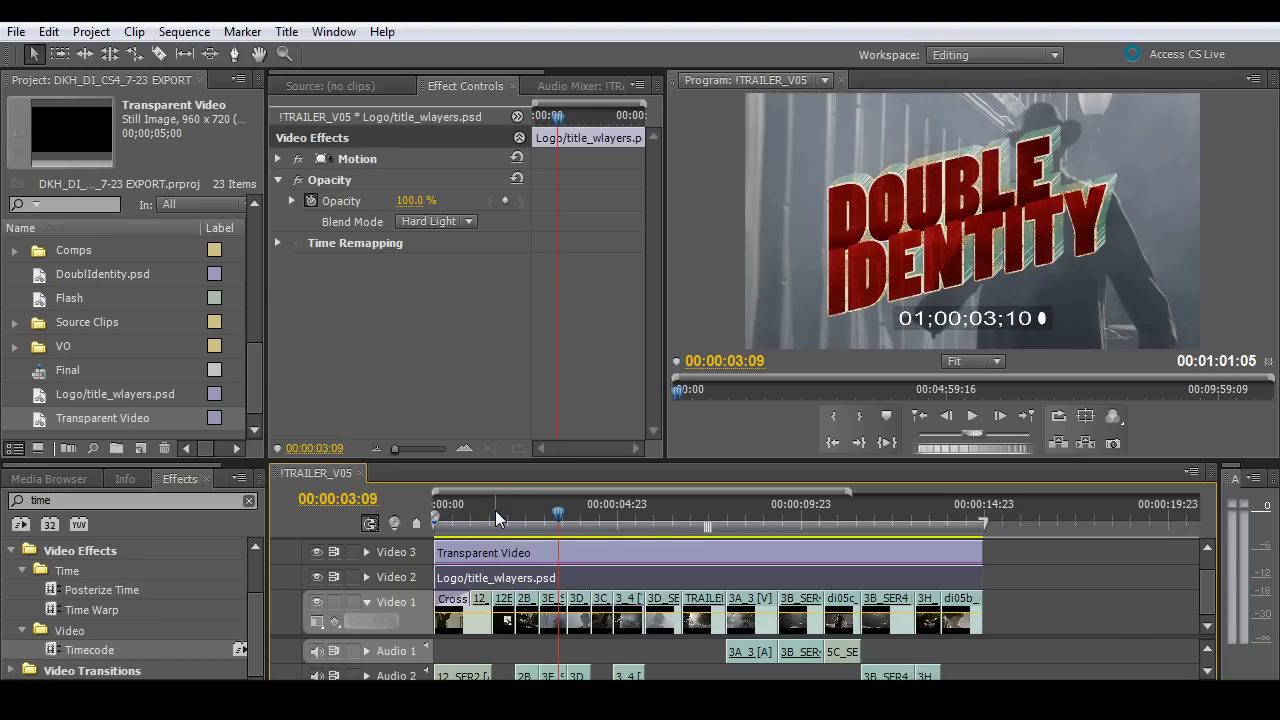
Change the logo's blend mode to Vivid Light and play it back from near the start.
{"action": "left_click", "coordinate": [470, 219]}
{"action": "left_click", "coordinate": [574, 489]}
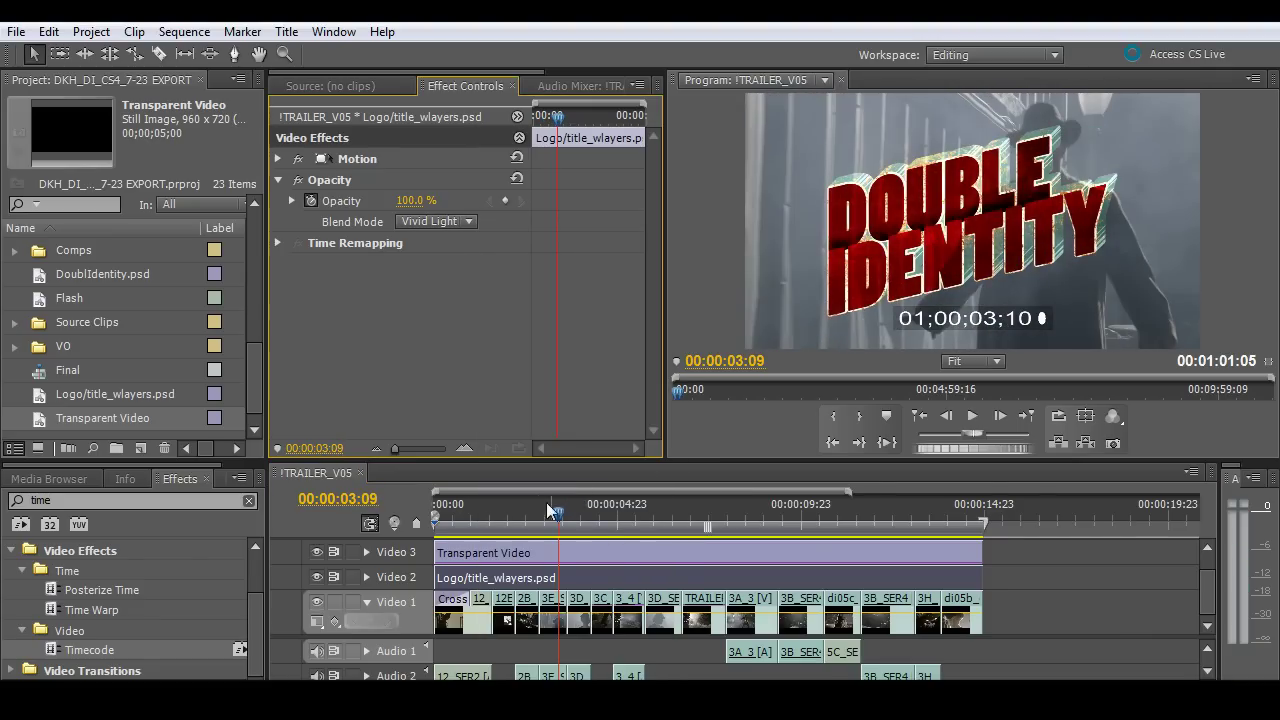
{"action": "left_click_drag", "start_coordinate": [546, 510], "coordinate": [469, 511]}
{"action": "key", "text": "space"}
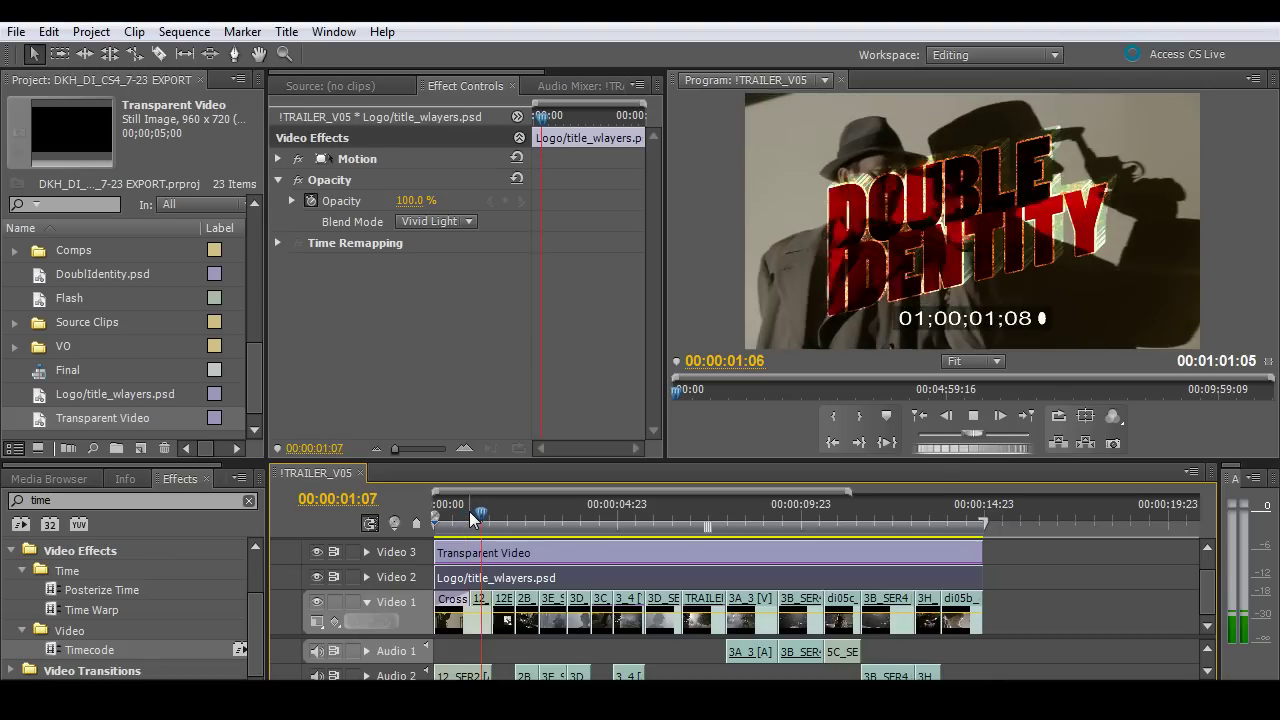
{"action": "key", "text": "space"}
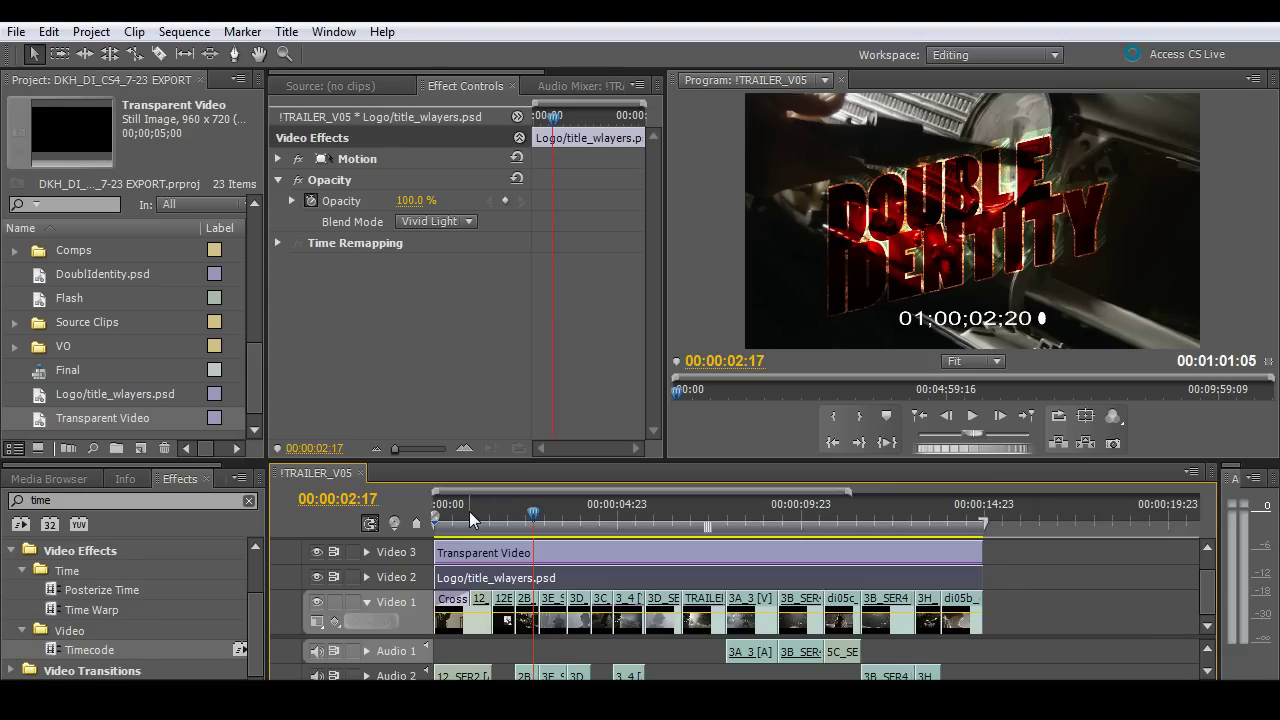
Export the Vivid Light trailer as MPEG2 HDTV 720p 24 High Quality to !TRAILER4564564.mpg.
{"action": "left_click", "coordinate": [16, 31]}
{"action": "mouse_move", "coordinate": [271, 469]}
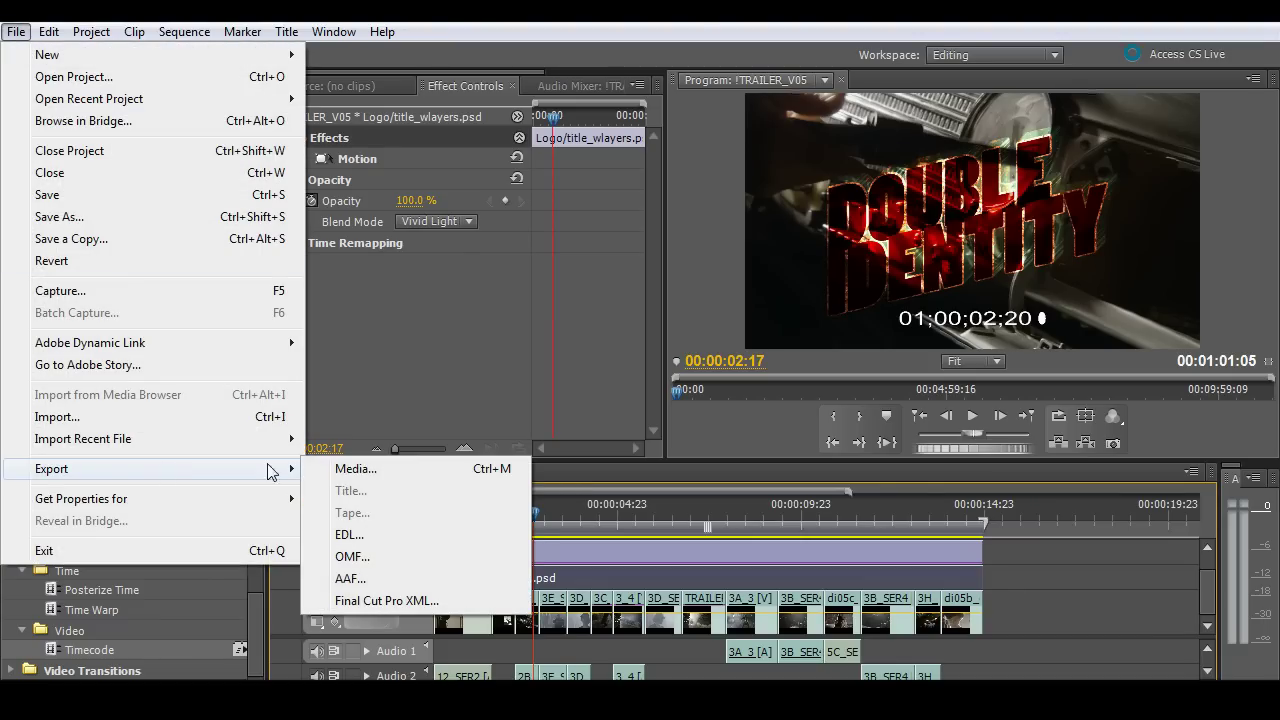
{"action": "left_click", "coordinate": [368, 471]}
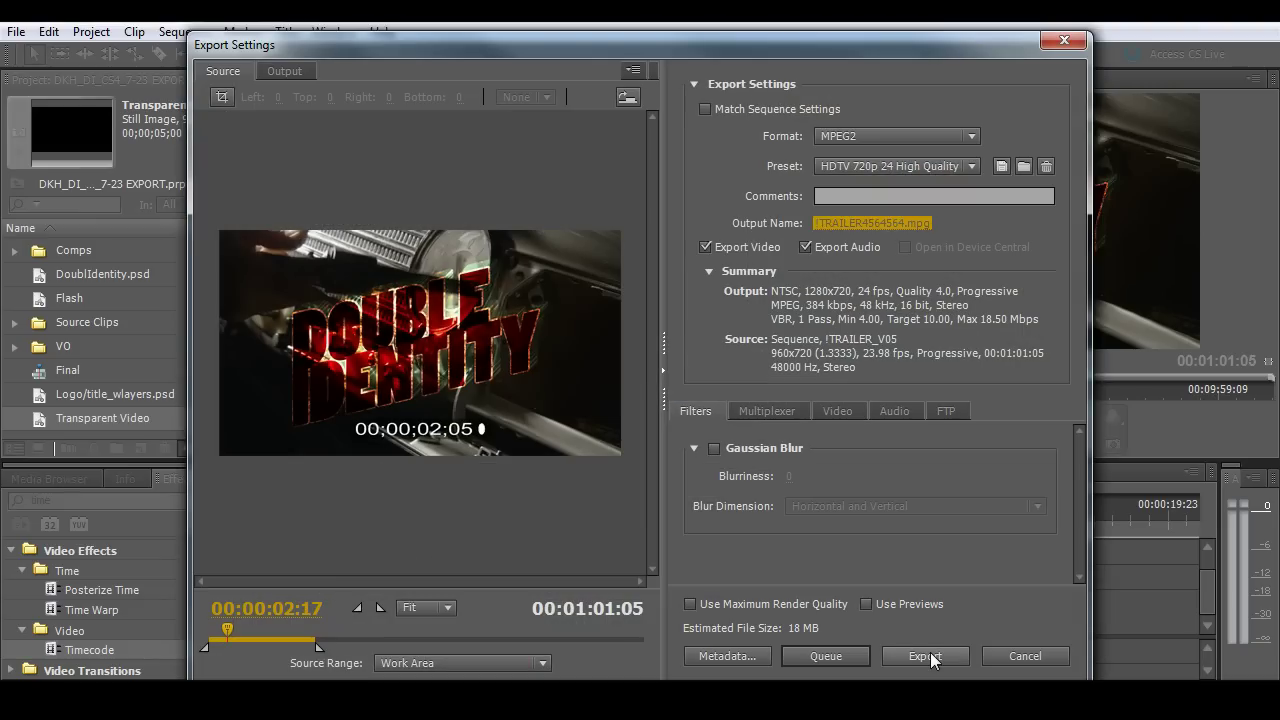
{"action": "left_click", "coordinate": [925, 656]}
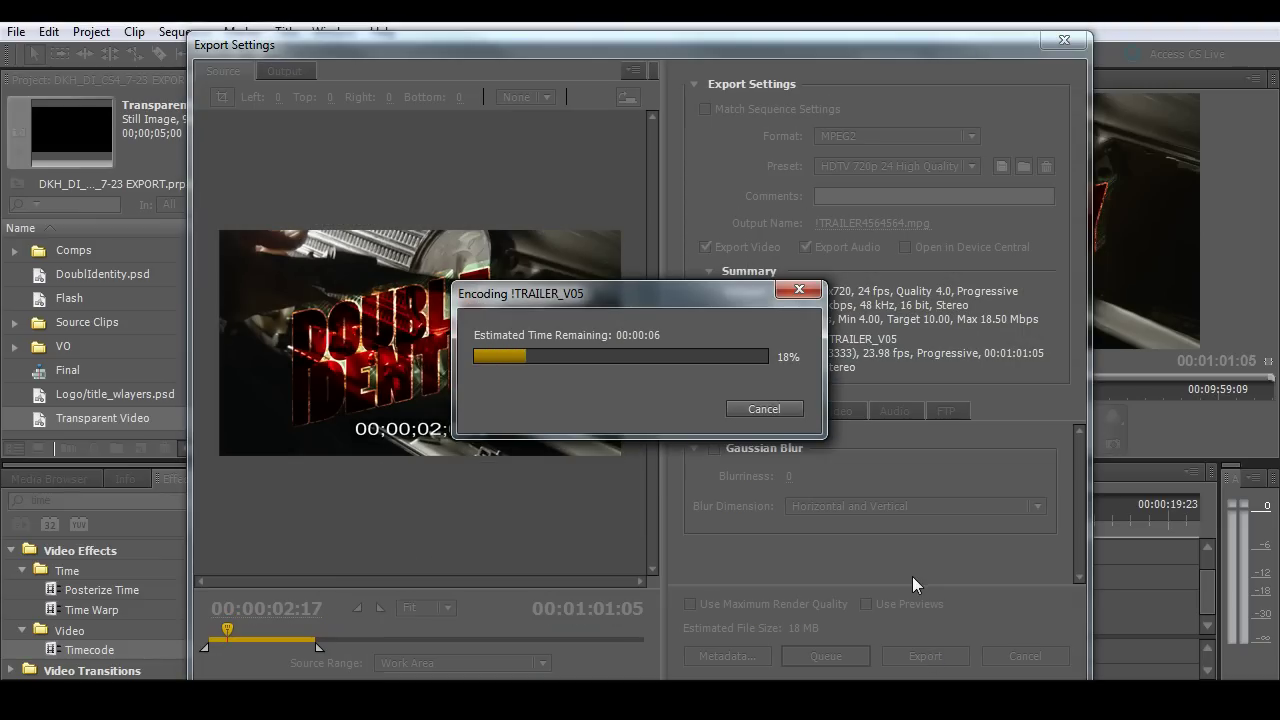